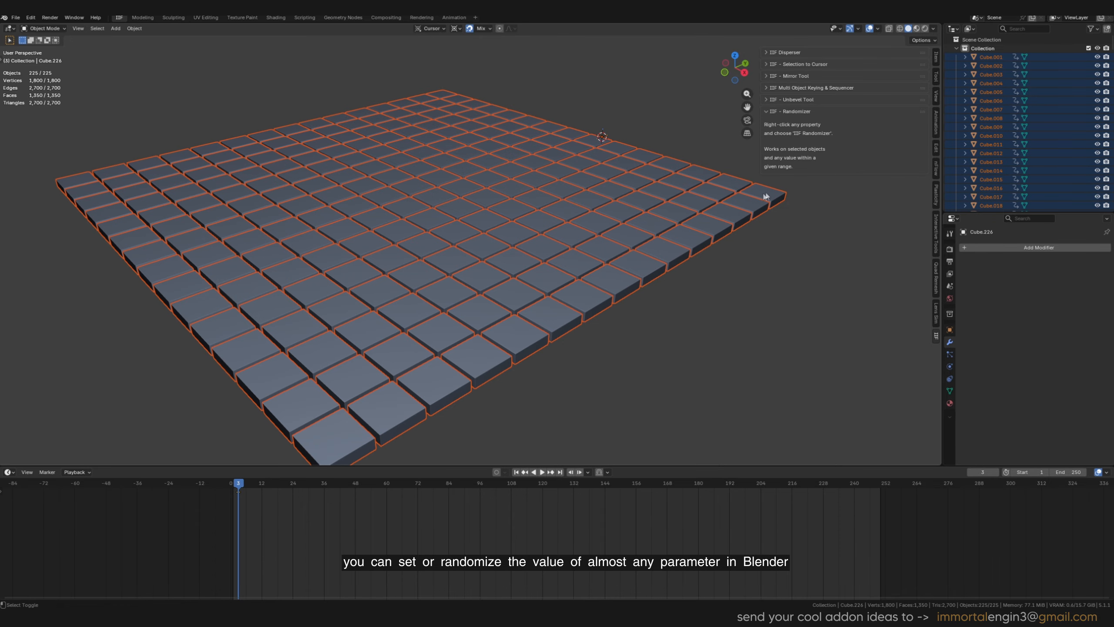
pyautogui.keyDown('alt'); pyautogui.moveTo(724, 300); pyautogui.dragTo(681, 255, button='right'); pyautogui.keyUp('alt')
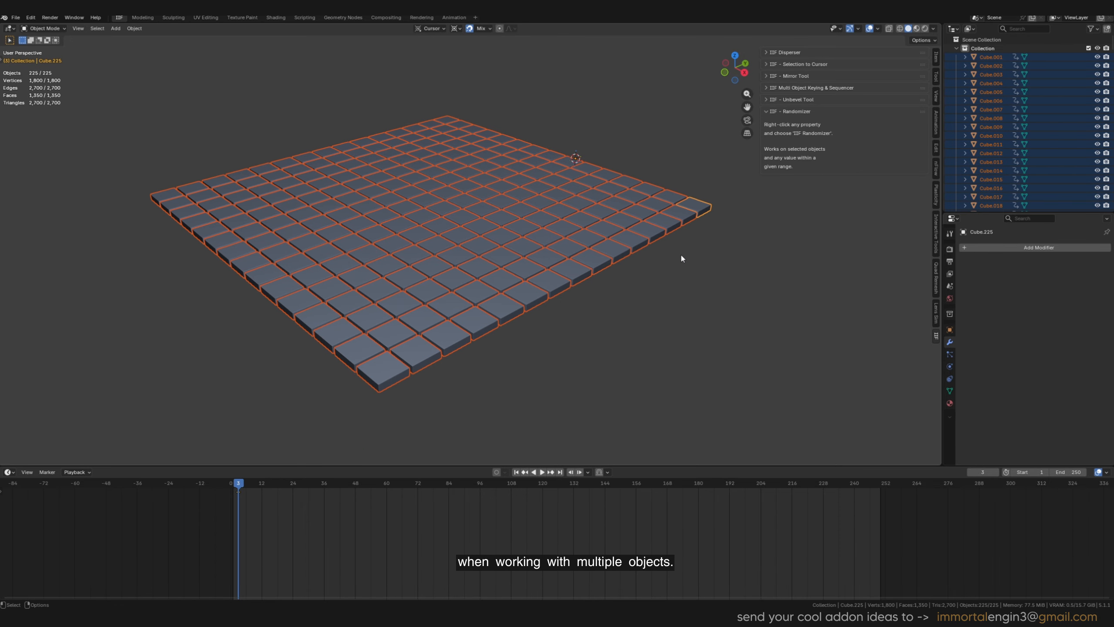
pyautogui.click(768, 111)
pyautogui.keyDown('alt'); pyautogui.moveTo(768, 111); pyautogui.dragTo(614, 168); pyautogui.keyUp('alt')
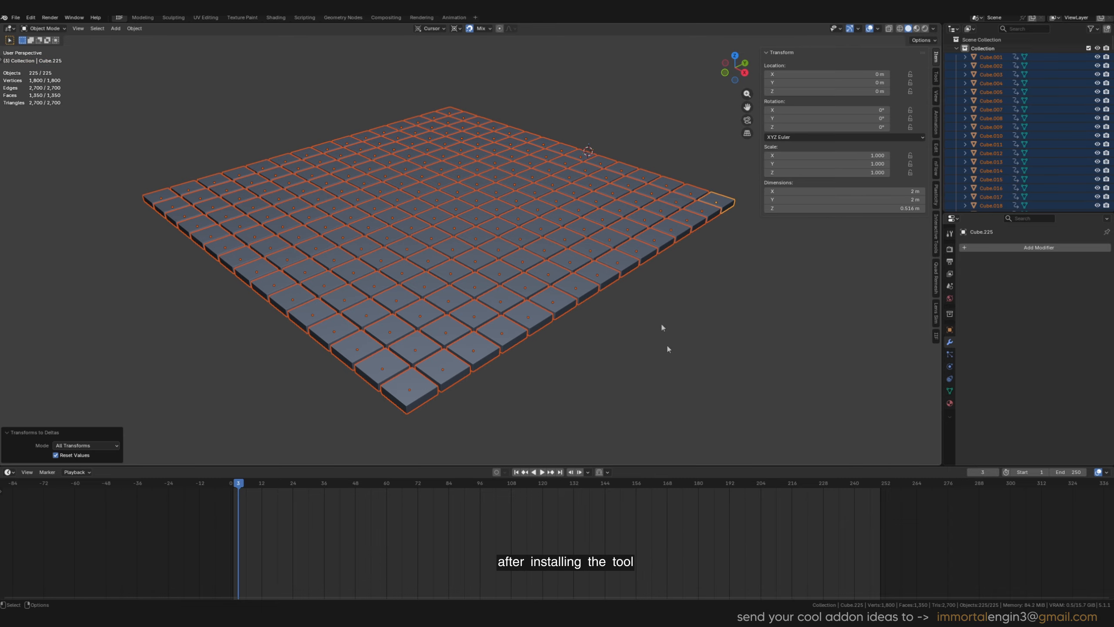
pyautogui.keyDown('alt'); pyautogui.moveTo(645, 219); pyautogui.dragTo(613, 225, button='middle'); pyautogui.keyUp('alt')
pyautogui.keyDown('alt'); pyautogui.moveTo(614, 226); pyautogui.dragTo(584, 230, button='right'); pyautogui.keyUp('alt')
pyautogui.keyDown('alt'); pyautogui.moveTo(584, 230); pyautogui.dragTo(592, 223); pyautogui.keyUp('alt')
pyautogui.keyDown('alt'); pyautogui.moveTo(592, 224); pyautogui.dragTo(581, 251, button='right'); pyautogui.keyUp('alt')
pyautogui.moveTo(582, 253); pyautogui.dragTo(584, 241, button='middle')
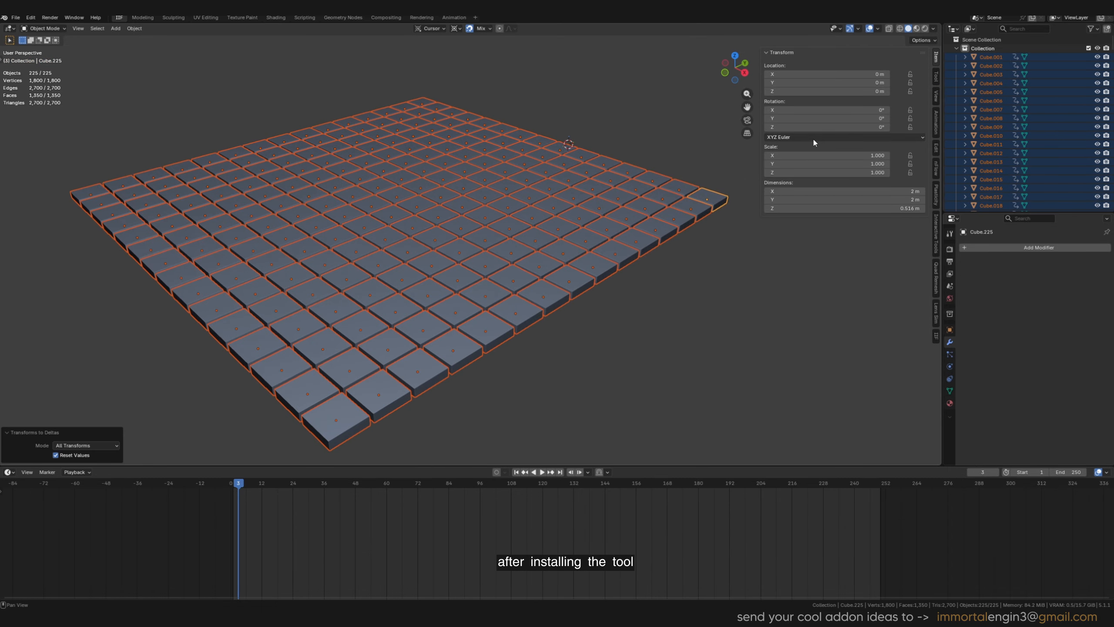
# - Try the IIF Randomizer on the Z location of the selected cubes and vary its Max value
pyautogui.rightClick(822, 91)
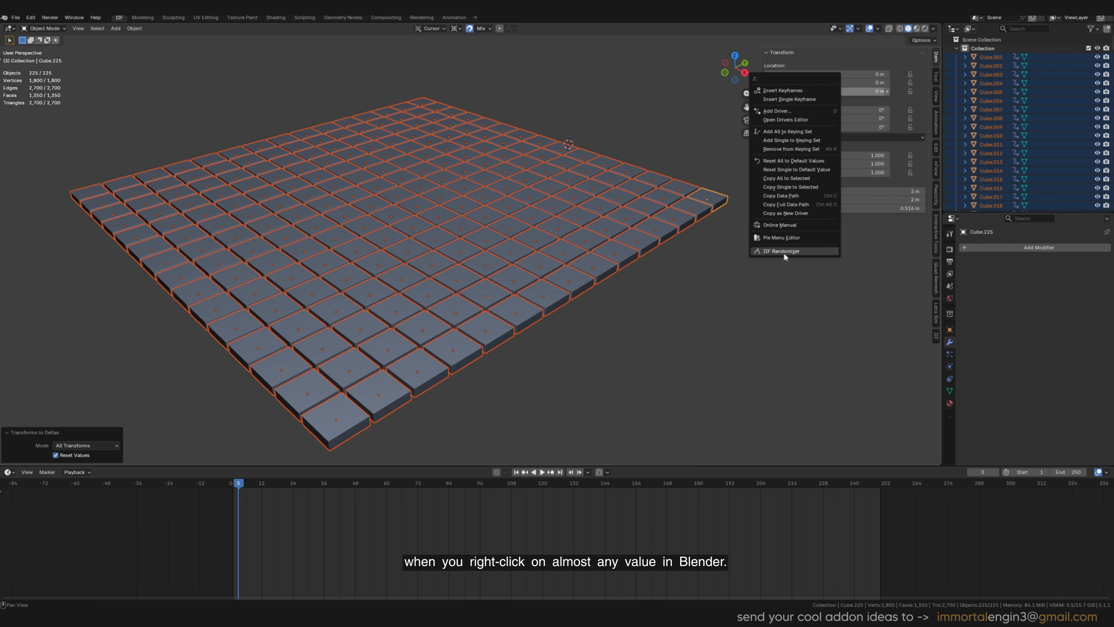
pyautogui.press('Return')
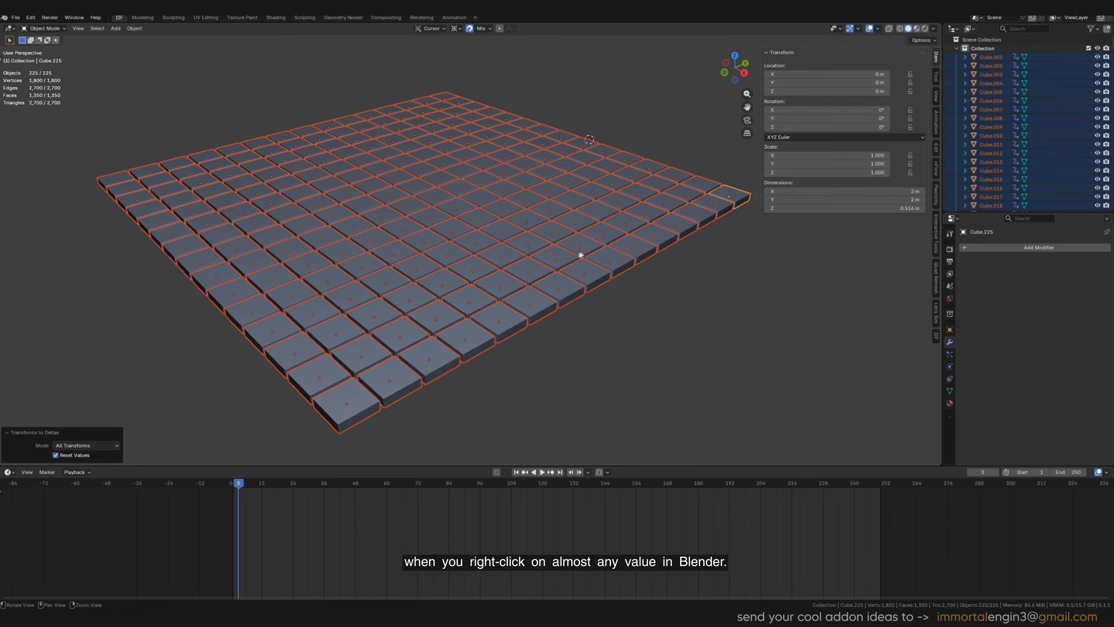
pyautogui.rightClick(576, 240)
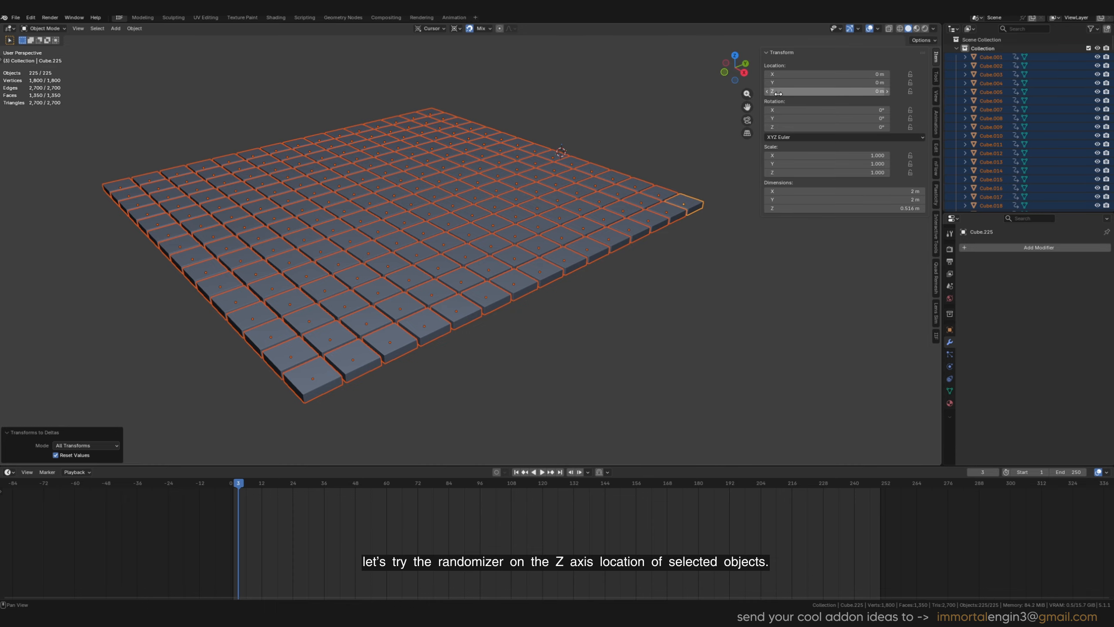
pyautogui.rightClick(832, 92)
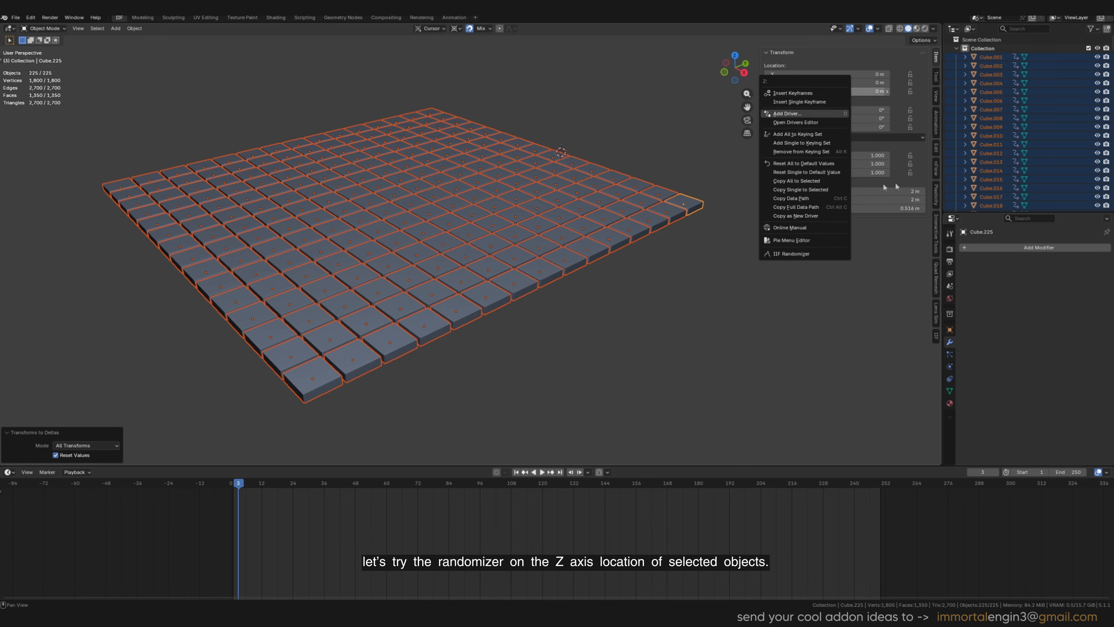
pyautogui.click(811, 254)
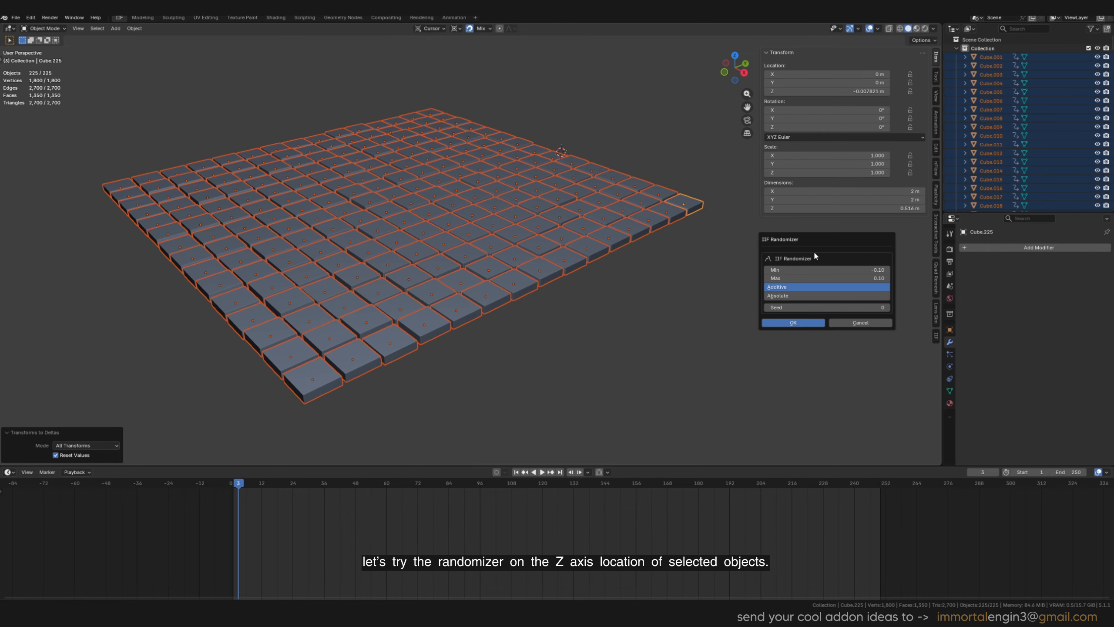
pyautogui.moveTo(826, 244); pyautogui.dragTo(775, 248)
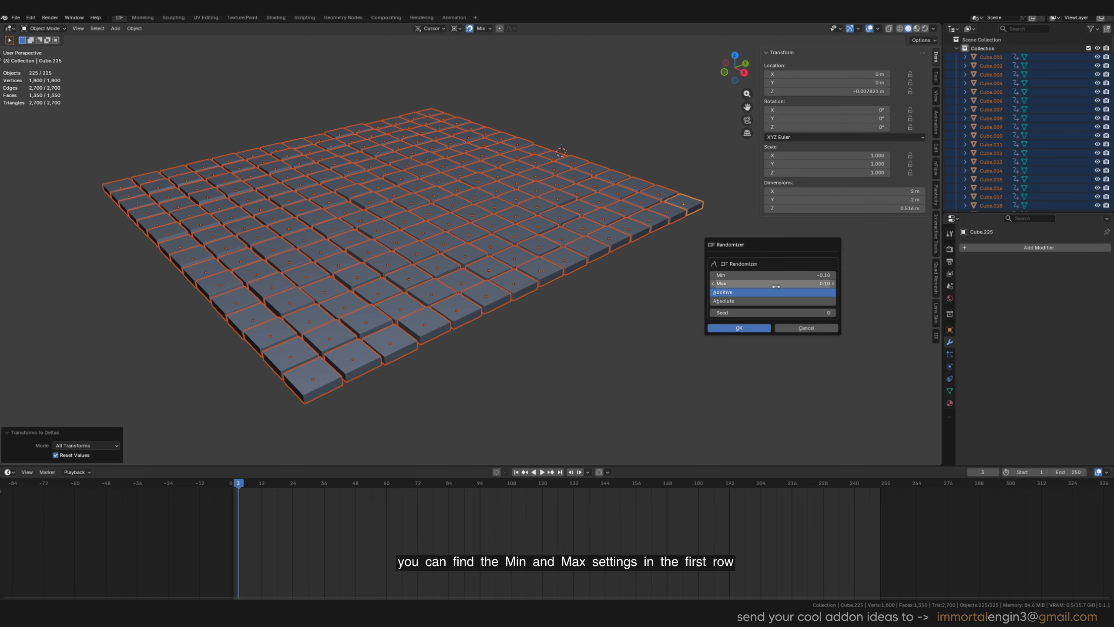
pyautogui.moveTo(782, 283); pyautogui.dragTo(806, 283)
pyautogui.press('Escape')
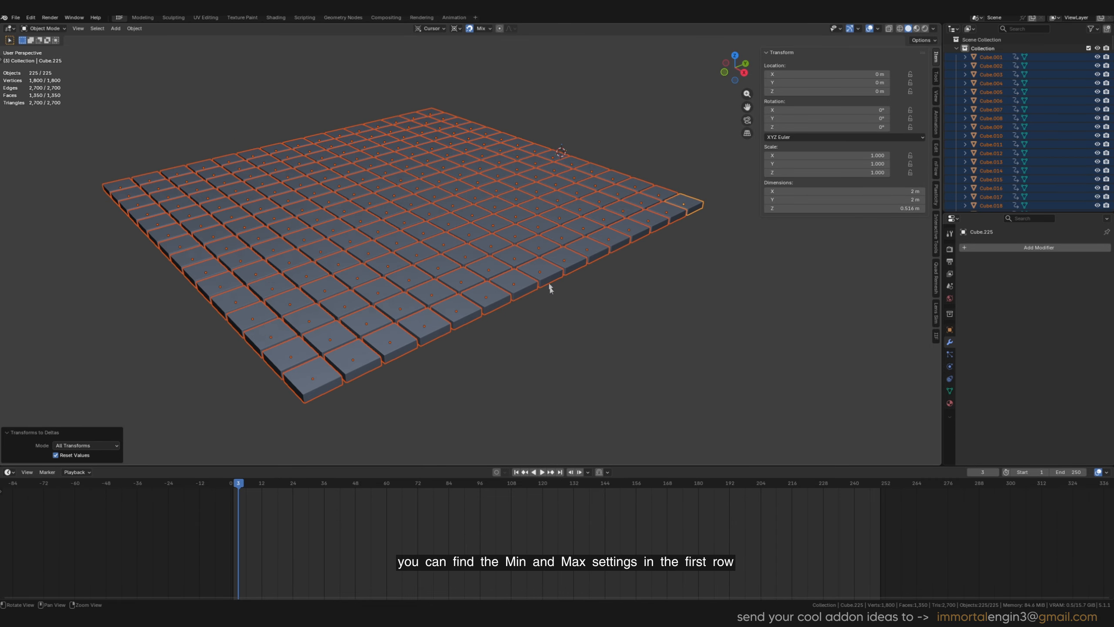
# - Try randomizing the selected cubes' Z location additively with Min -0.10 and Max 10.15
pyautogui.rightClick(824, 93)
pyautogui.click(826, 196)
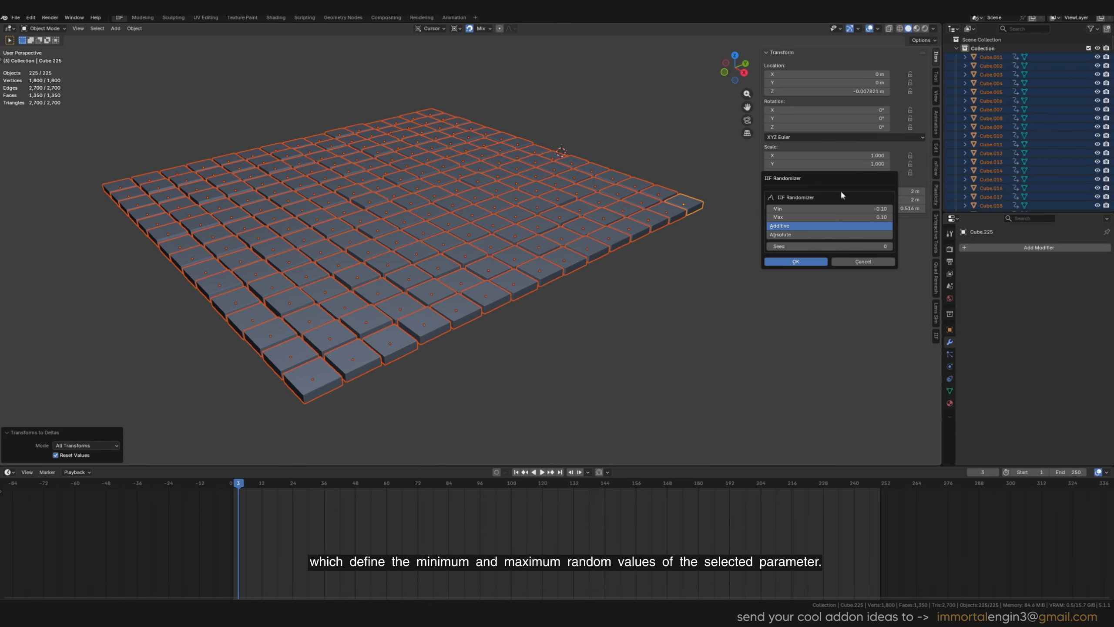
pyautogui.moveTo(833, 261); pyautogui.dragTo(879, 262)
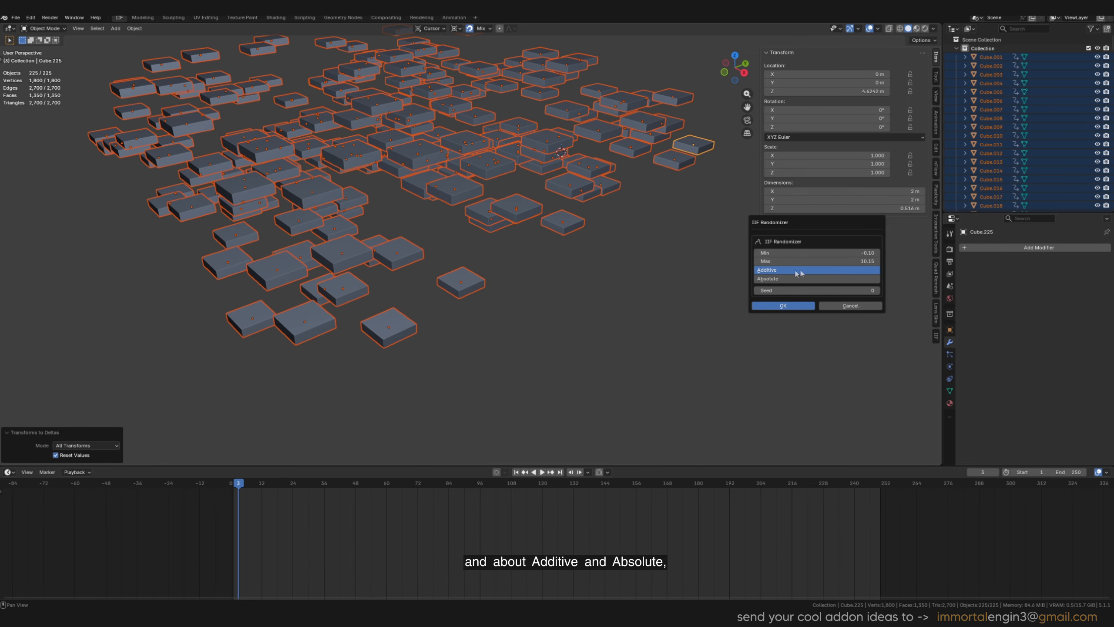
pyautogui.click(784, 279)
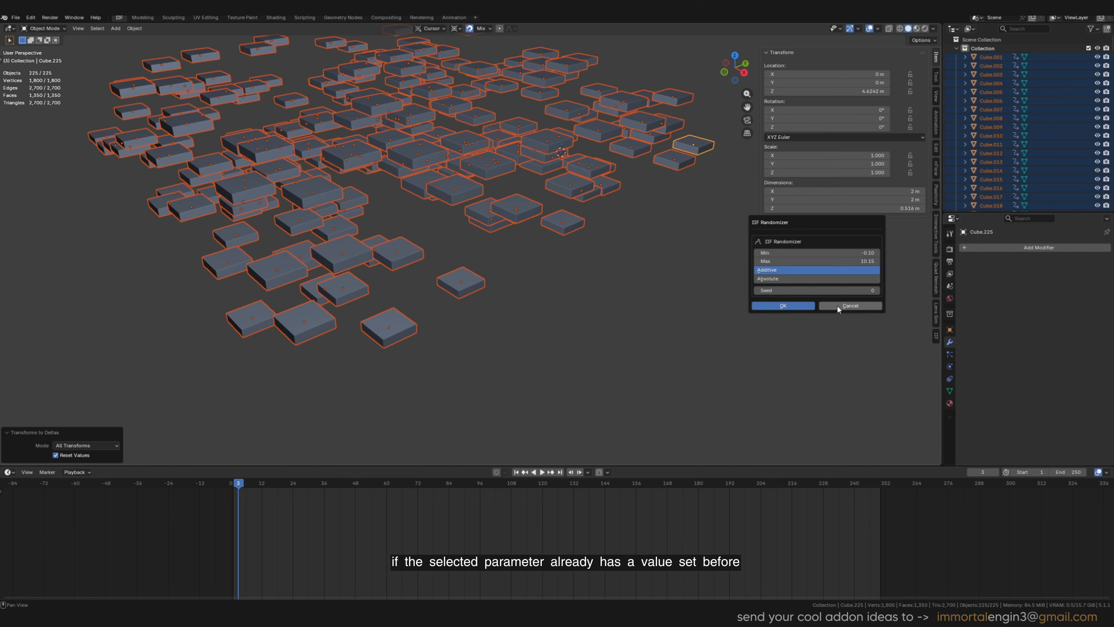
pyautogui.click(838, 306)
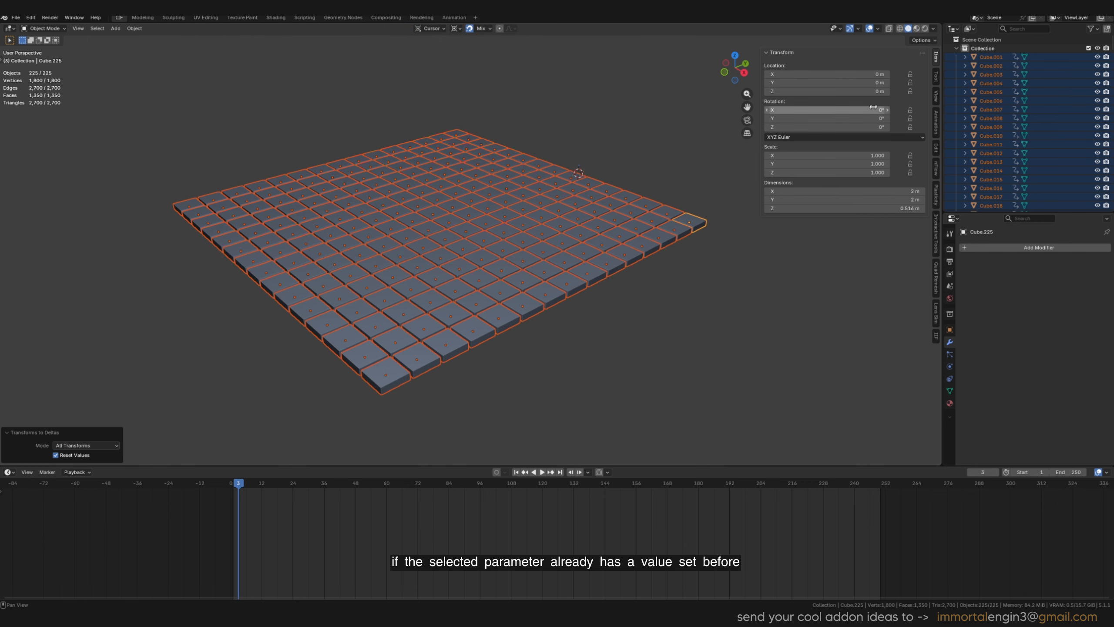
# - Move the selected cubes about 5.8 m up along the Z axis
pyautogui.scroll(1, 627, 115)
pyautogui.keyDown('shift'); pyautogui.moveTo(640, 124); pyautogui.dragTo(599, 113, button='middle'); pyautogui.keyUp('shift')
pyautogui.press('w')
pyautogui.scroll(-1, 642, 208)
pyautogui.moveTo(654, 288); pyautogui.dragTo(660, 228, button='middle')
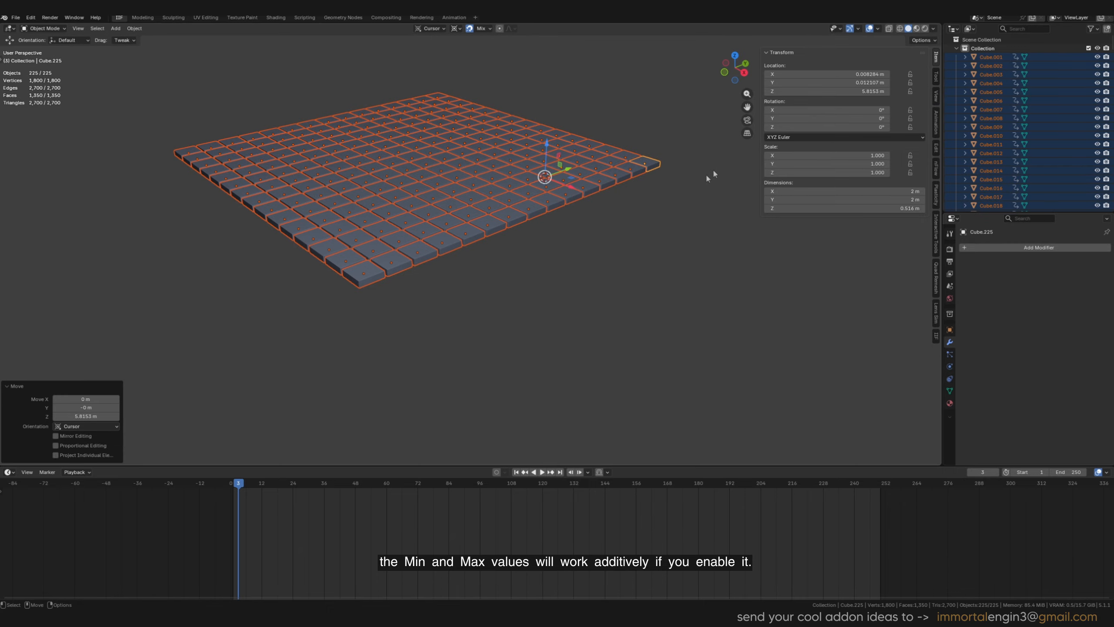
# - Try the IIF Randomizer on the raised cubes' Z location in Additive mode with Min -0.10 and Max 6.10
pyautogui.rightClick(853, 76)
pyautogui.rightClick(872, 91)
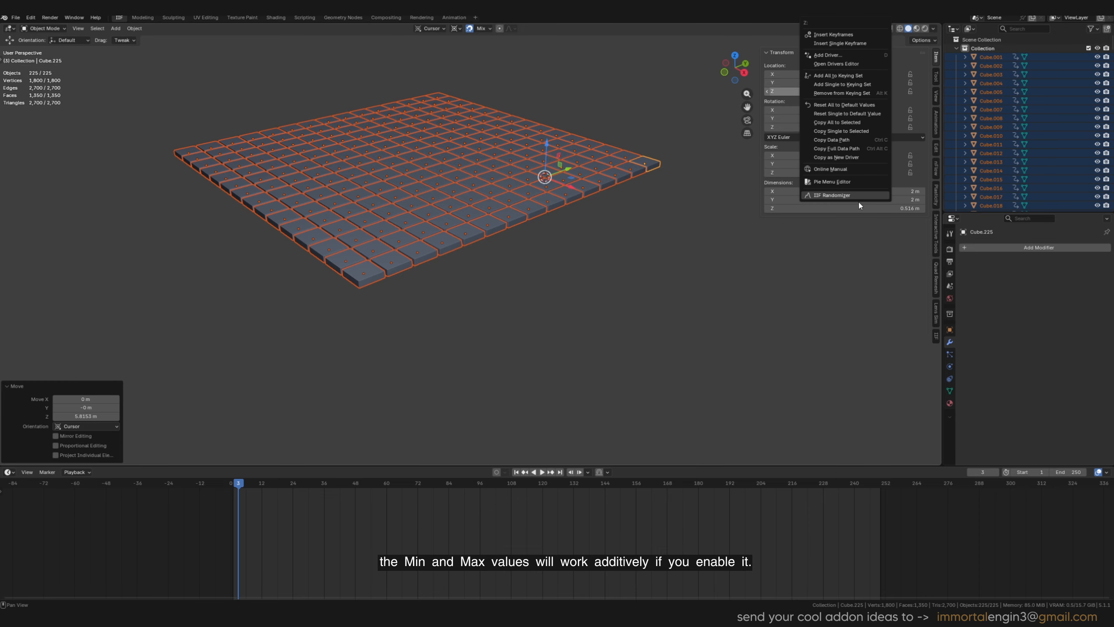
pyautogui.click(858, 195)
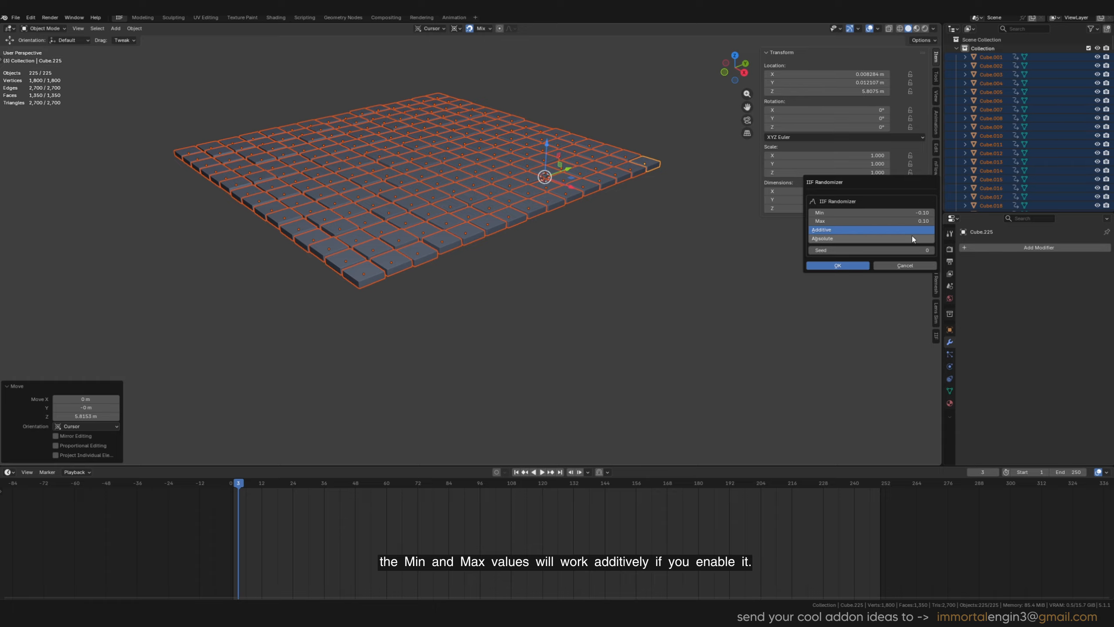
pyautogui.moveTo(903, 221); pyautogui.dragTo(929, 221)
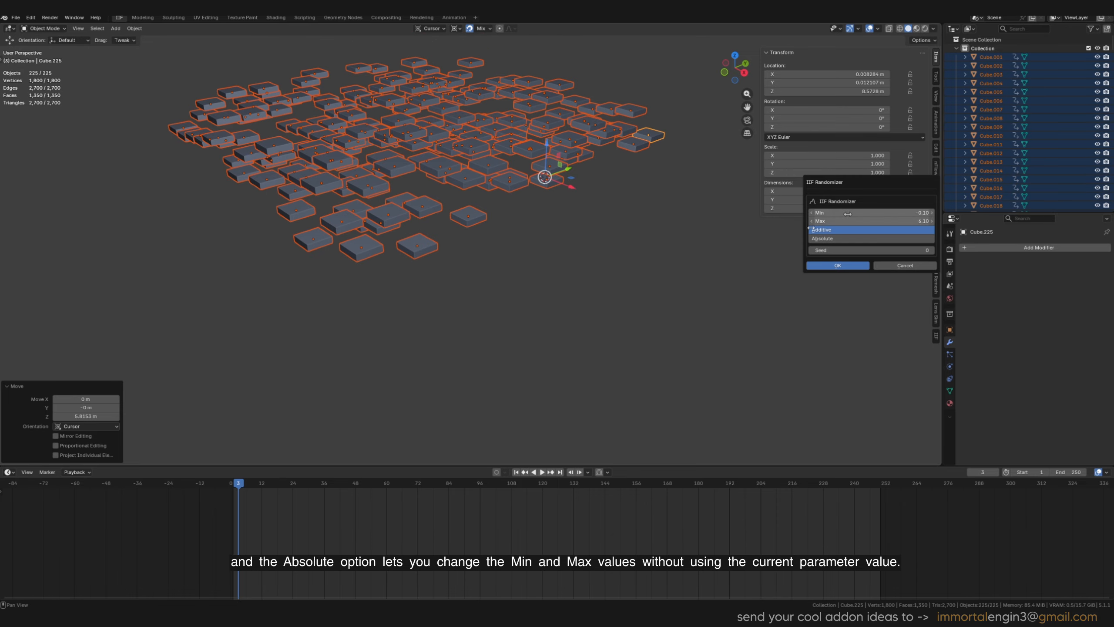
# - Switch the randomizer to Absolute mode, set the range from -13.54 to 23.02, and vary the seed
pyautogui.click(847, 239)
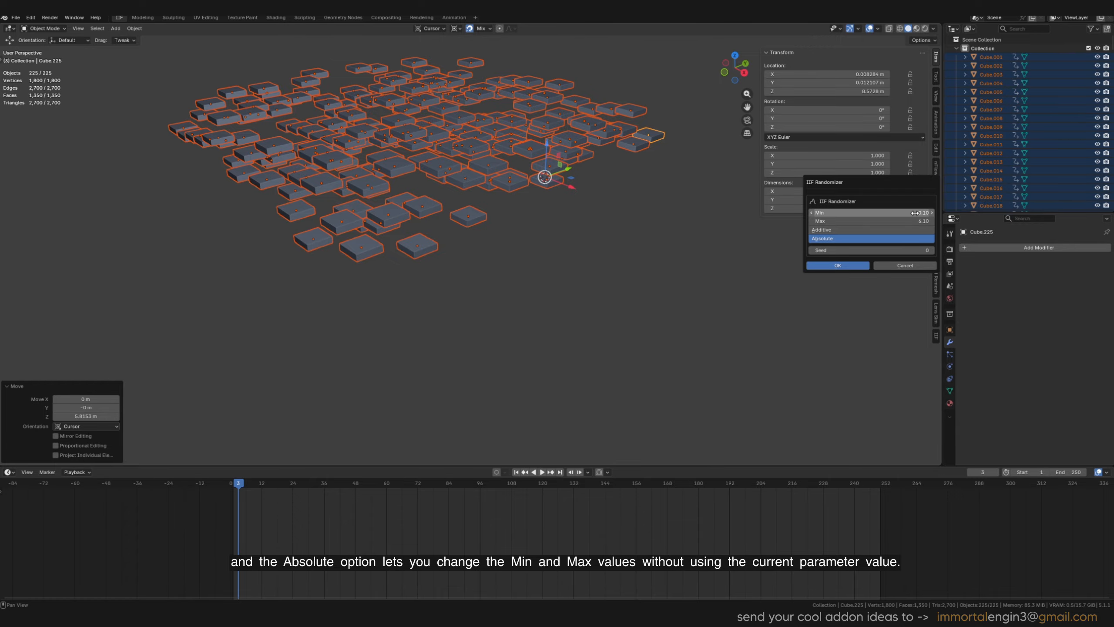
pyautogui.moveTo(914, 220); pyautogui.dragTo(980, 251)
pyautogui.moveTo(923, 211); pyautogui.dragTo(883, 210)
pyautogui.moveTo(873, 250); pyautogui.dragTo(950, 250)
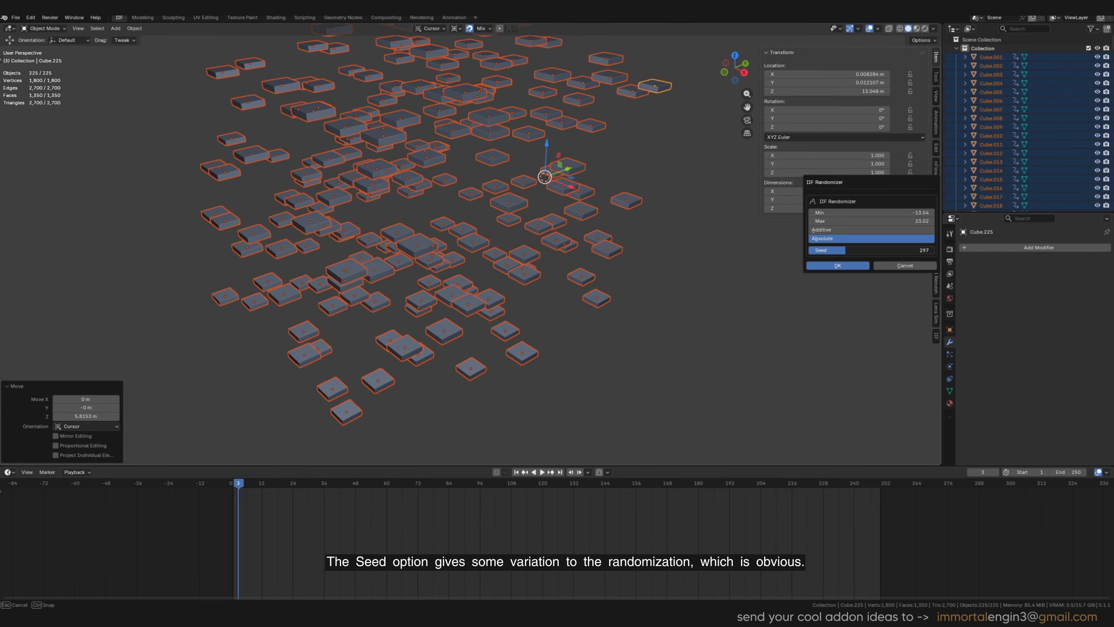
pyautogui.moveTo(836, 250); pyautogui.dragTo(862, 250)
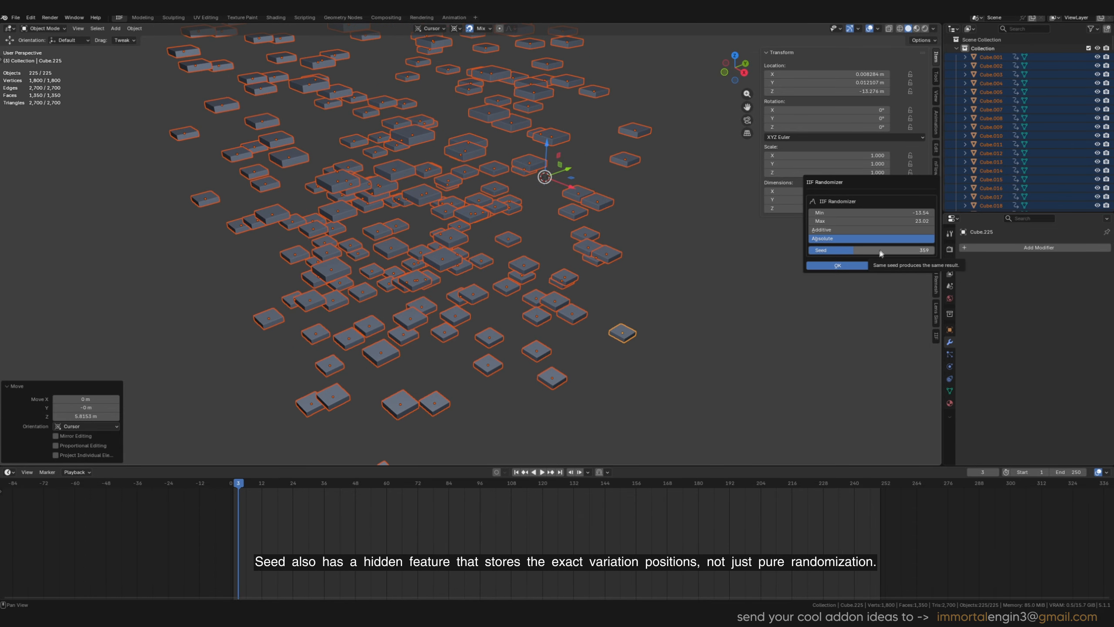
# - Set the randomizer's seed to 1, 3 and 1 again to compare the variations
pyautogui.click(864, 252)
pyautogui.write('1')
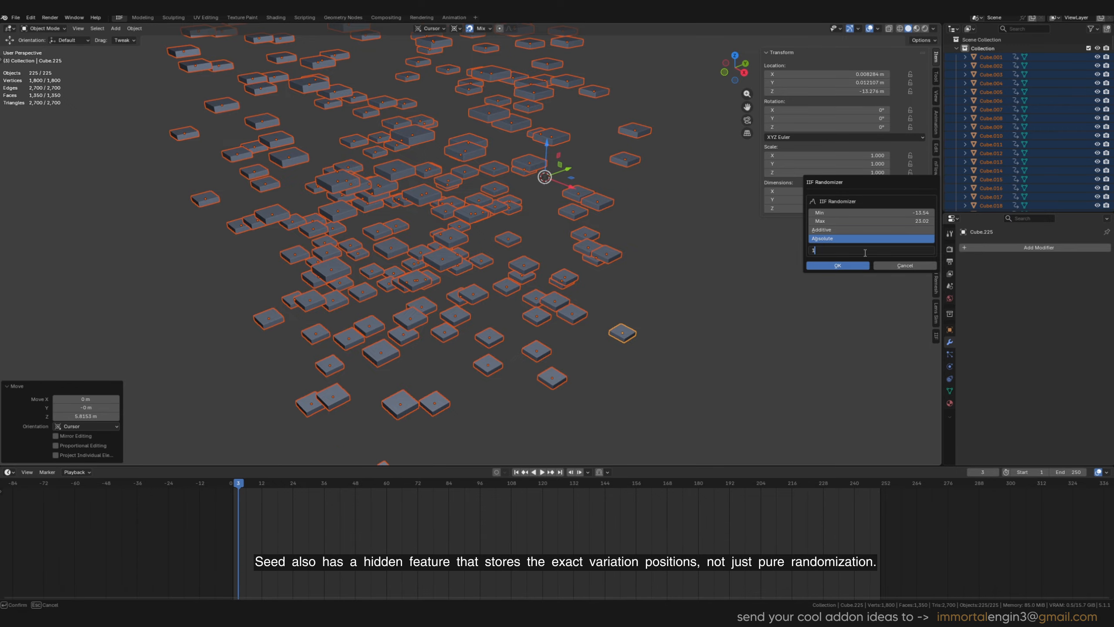
pyautogui.press('Return')
pyautogui.click(907, 253)
pyautogui.write('3')
pyautogui.press('Return')
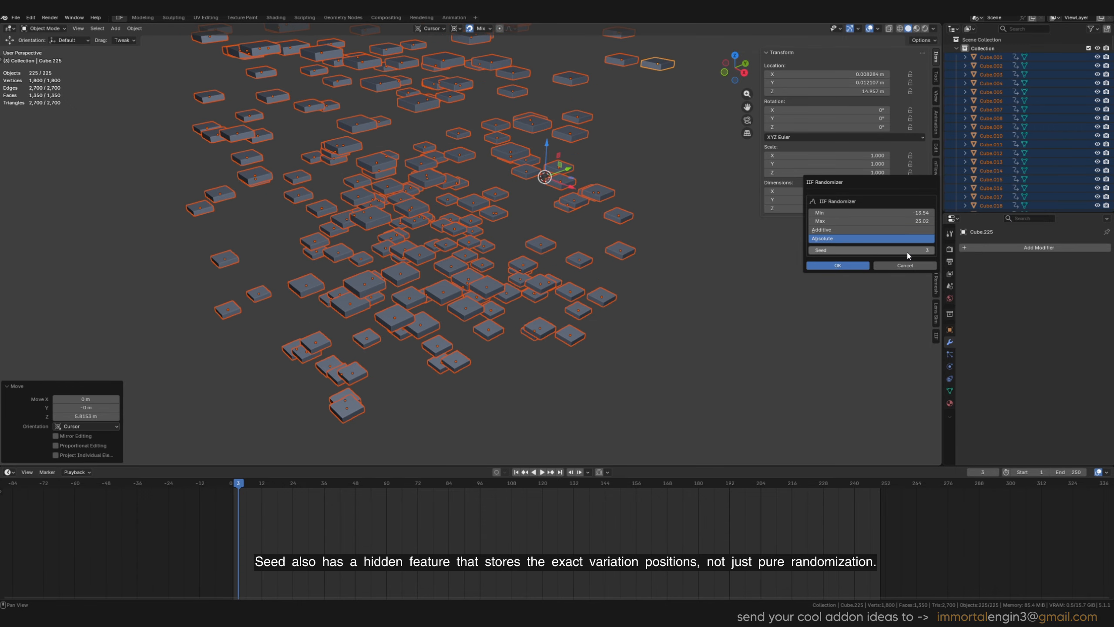
pyautogui.click(912, 252)
pyautogui.write('1')
pyautogui.press('Return')
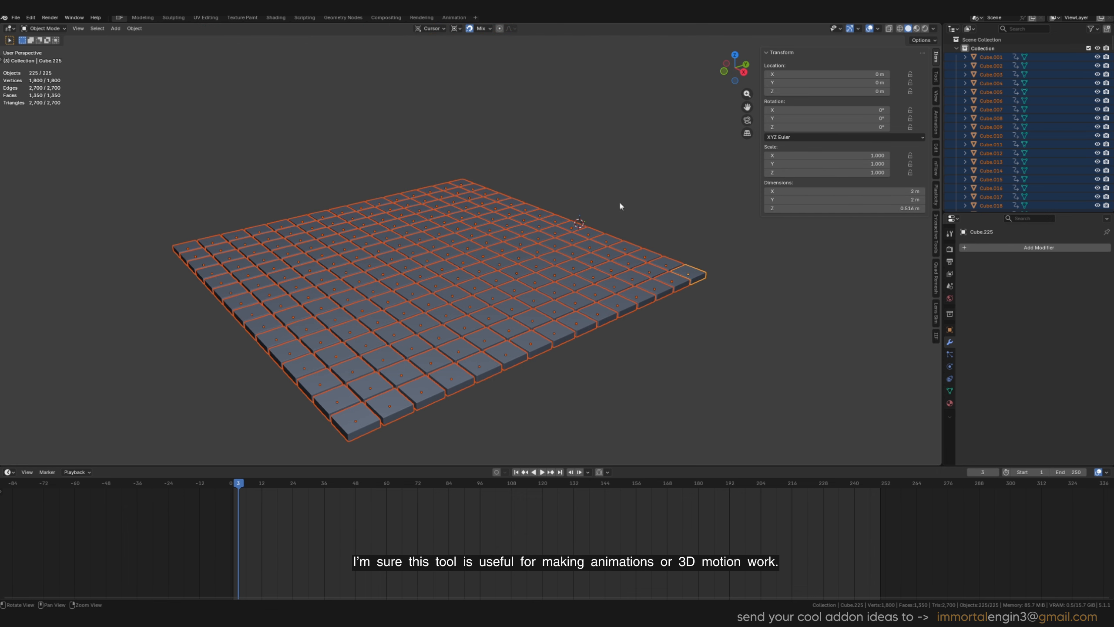
# - Insert a location, rotation and scale keyframe for the selected cubes at frame 5
pyautogui.moveTo(621, 204); pyautogui.dragTo(623, 186, button='middle')
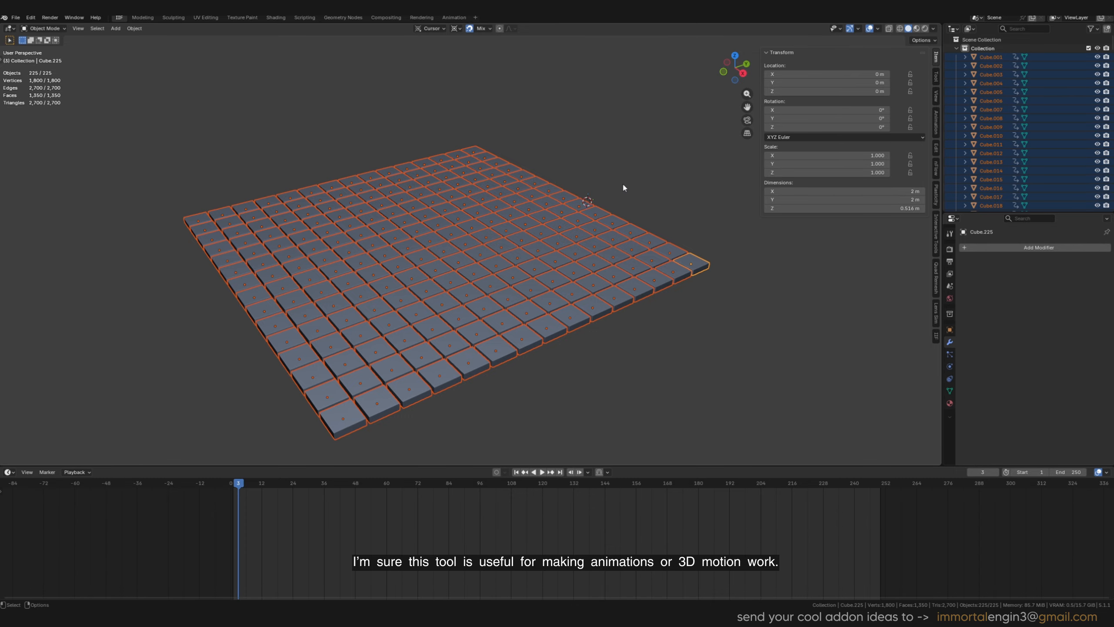
pyautogui.scroll(1, 627, 179)
pyautogui.keyDown('alt'); pyautogui.moveTo(588, 320); pyautogui.dragTo(504, 347, button='middle'); pyautogui.keyUp('alt')
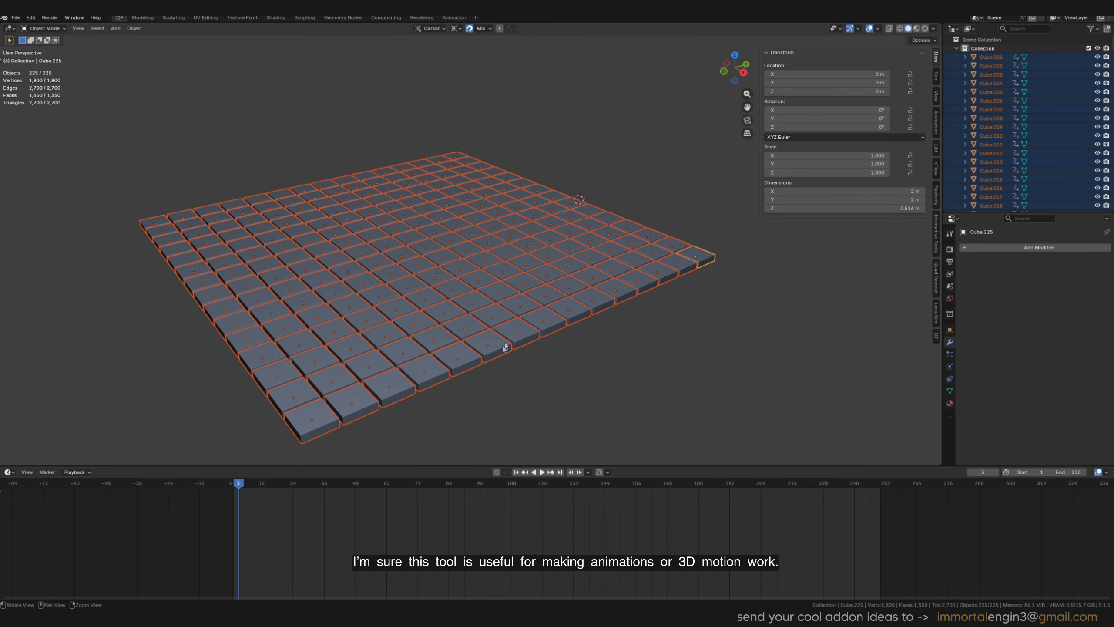
pyautogui.click(247, 489)
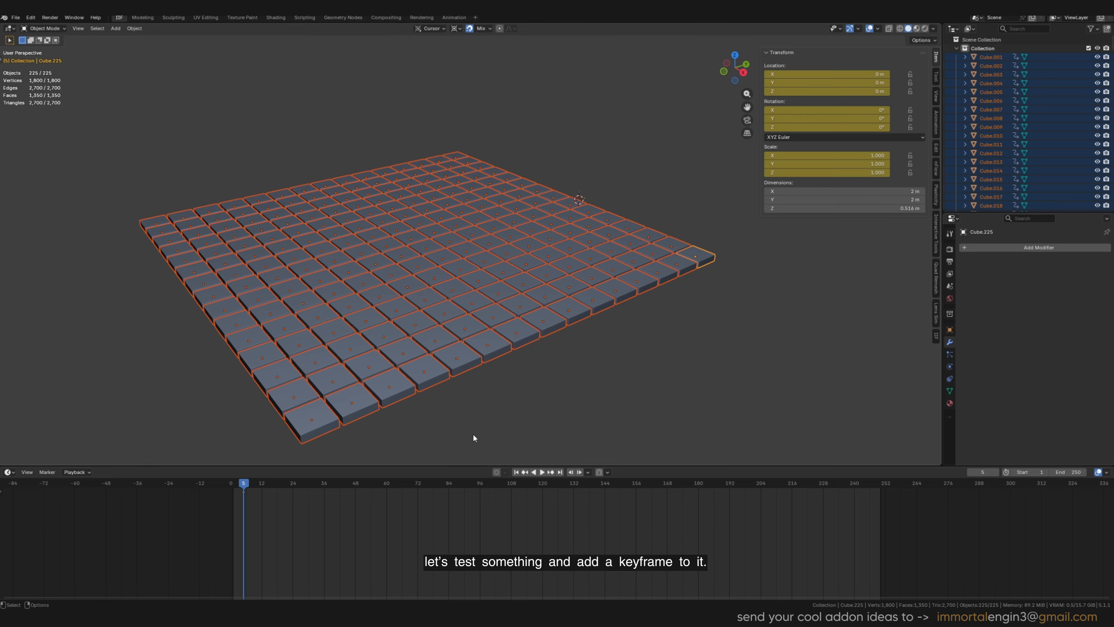
# - Go to frame 63 and start the IIF Randomizer on the selected cubes' Z location
pyautogui.moveTo(351, 485); pyautogui.dragTo(394, 484)
pyautogui.scroll(-1, 504, 417)
pyautogui.moveTo(518, 414); pyautogui.dragTo(566, 307, button='middle')
pyautogui.scroll(-1, 555, 318)
pyautogui.rightClick(827, 91)
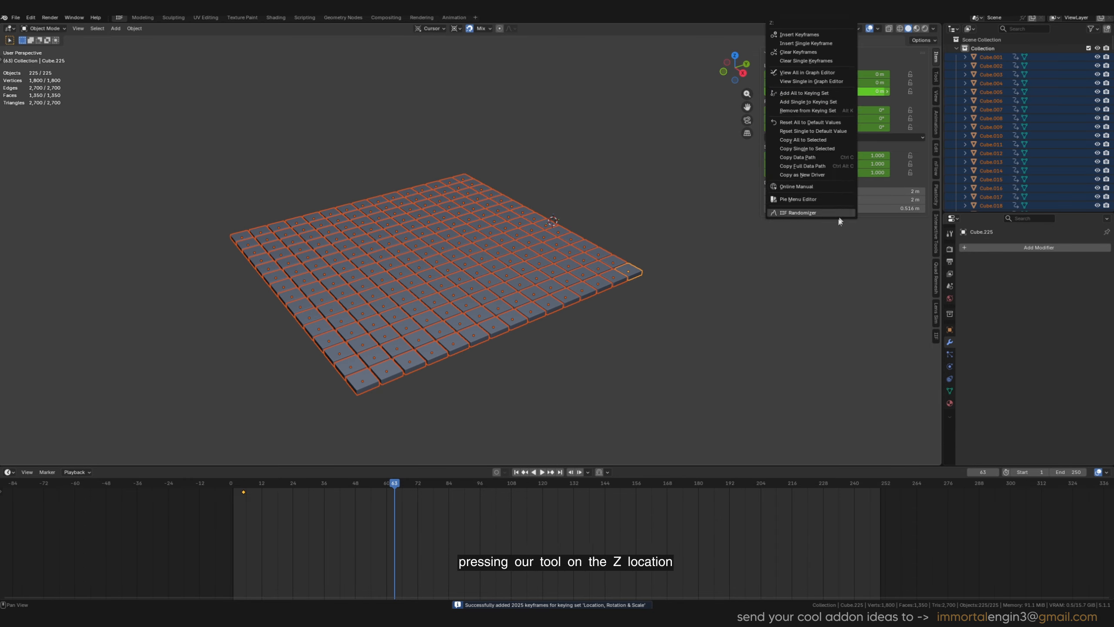
pyautogui.click(827, 213)
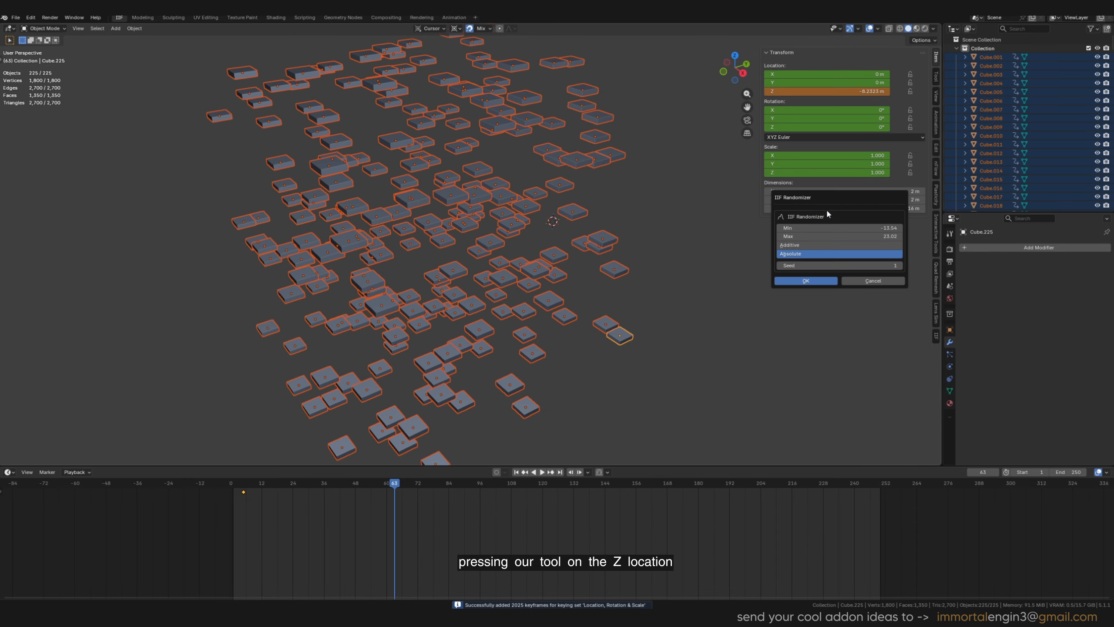
# - Reset the randomizer's Min and Max to 0, widen the range to scatter the cubes vertically, and apply it
pyautogui.click(888, 228)
pyautogui.write('0')
pyautogui.press('Return')
pyautogui.click(887, 235)
pyautogui.write('5')
pyautogui.press('Return')
pyautogui.write('0')
pyautogui.press('Return')
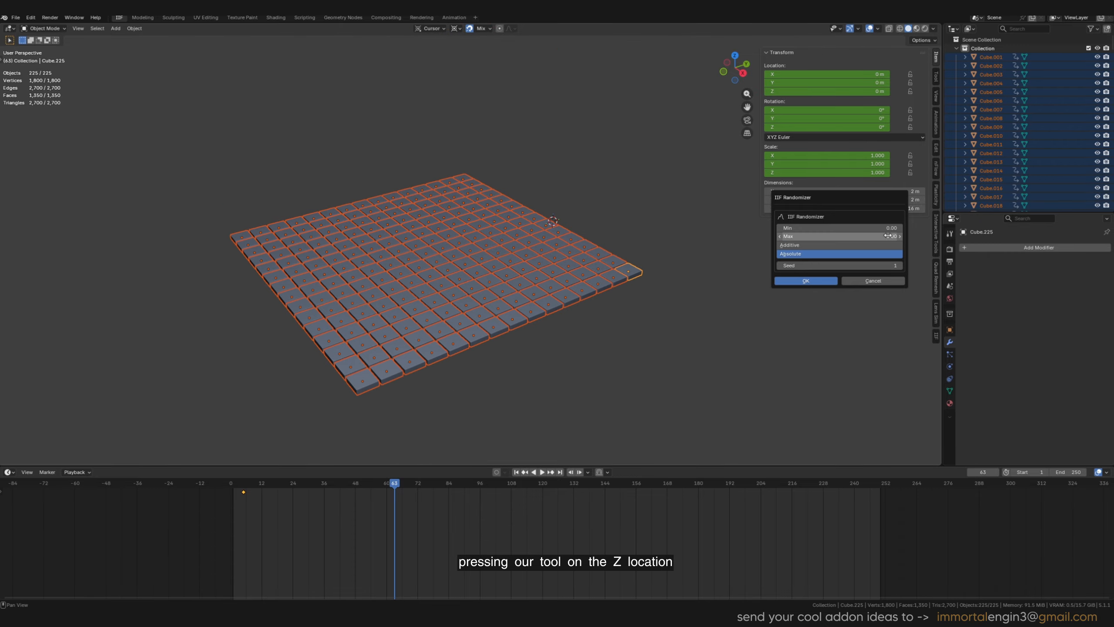
pyautogui.moveTo(888, 237)
pyautogui.mouseDown()
pyautogui.moveTo(953, 236)
pyautogui.moveTo(863, 230)
pyautogui.moveTo(901, 236)
pyautogui.mouseUp()
pyautogui.click(822, 283)
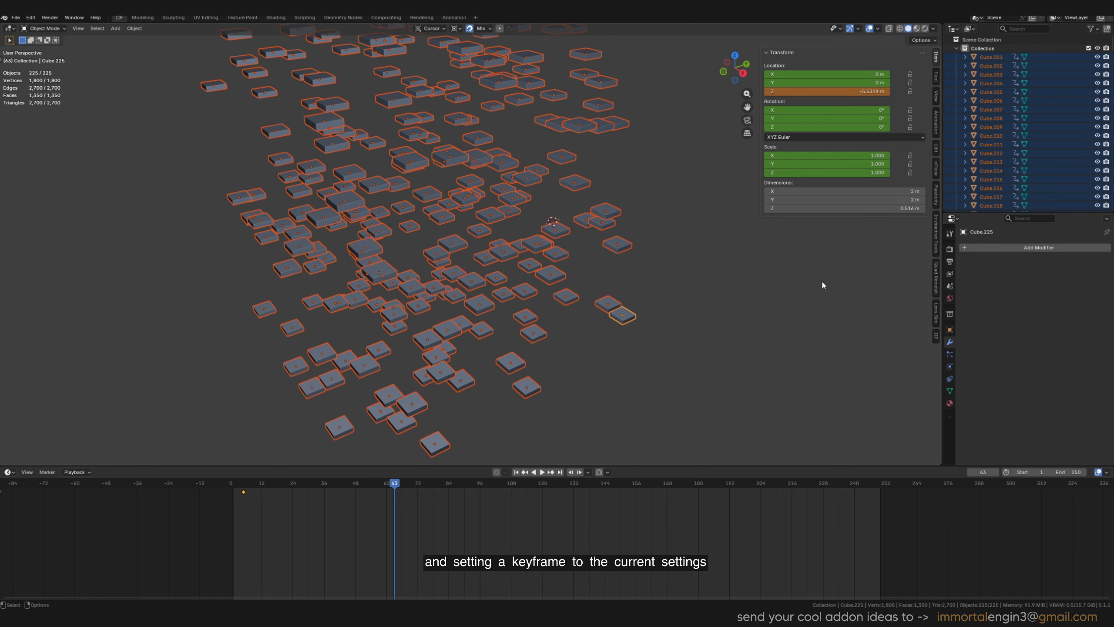
# - Keyframe the scattered cubes' transforms at frame 63 and scrub back through the animation
pyautogui.press('i')
pyautogui.moveTo(622, 342); pyautogui.dragTo(501, 263, button='middle')
pyautogui.moveTo(393, 495); pyautogui.dragTo(283, 499)
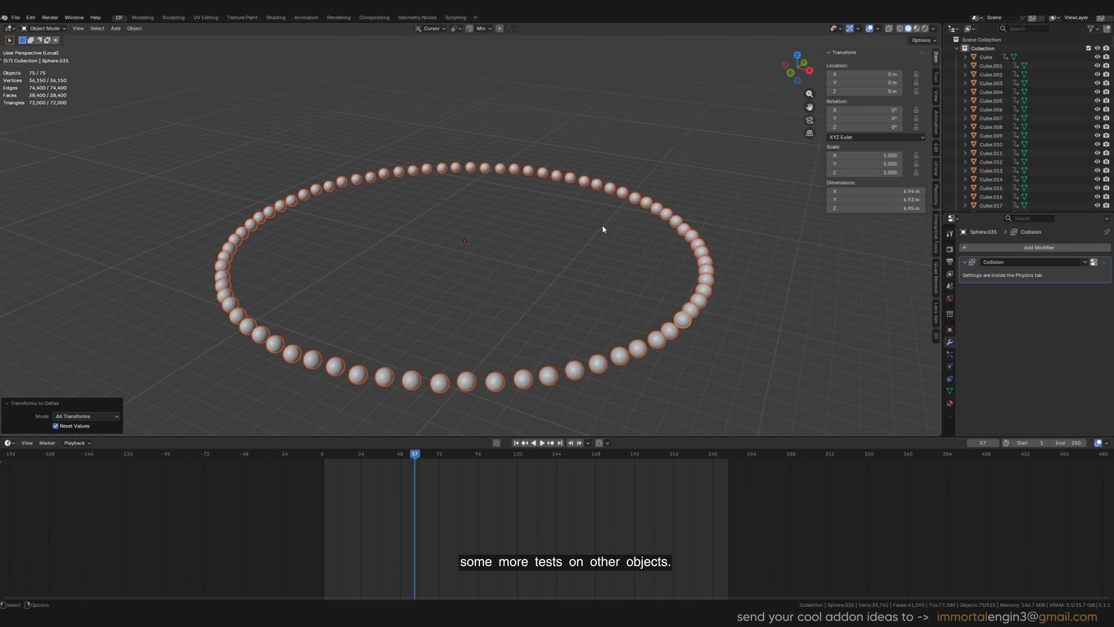
# - Insert a location, rotation and scale keyframe for the selected ring of spheres at frame 5
pyautogui.scroll(-3, 601, 228)
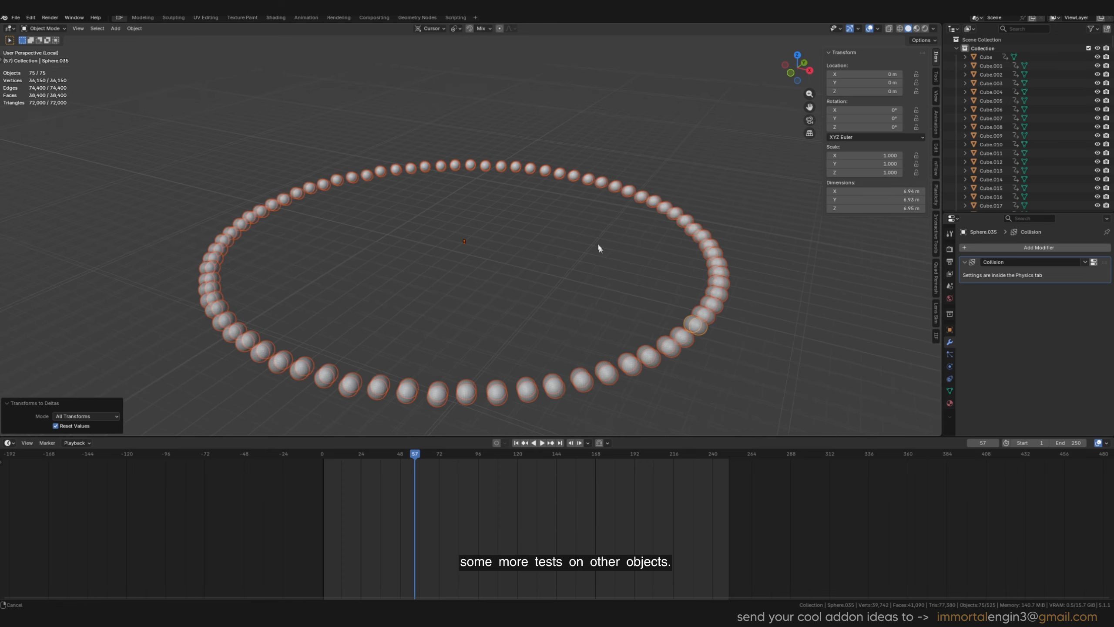
pyautogui.moveTo(337, 461); pyautogui.dragTo(330, 462)
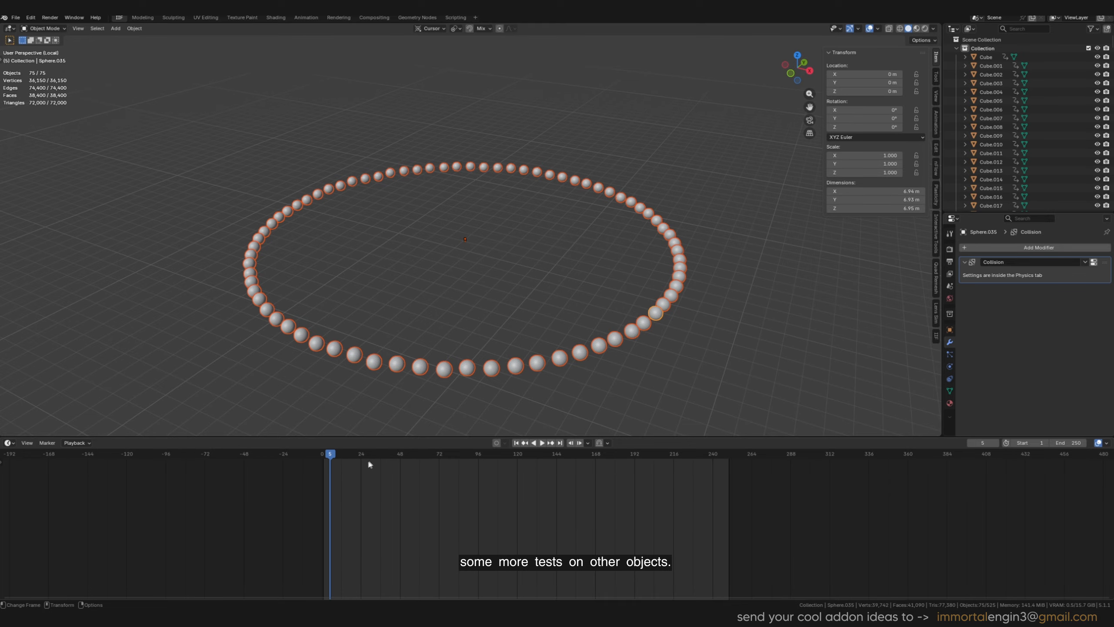
pyautogui.press('i')
pyautogui.moveTo(485, 391); pyautogui.dragTo(464, 369, button='middle')
# - Go to frame 74, randomize the spheres' Z location with Min -0.10 and Max about 98.68, and keyframe their transforms
pyautogui.click(407, 456)
pyautogui.moveTo(560, 300)
pyautogui.keyDown('alt'); pyautogui.mouseDown()
pyautogui.moveTo(549, 311)
pyautogui.moveTo(573, 298)
pyautogui.mouseUp(); pyautogui.keyUp('alt')
pyautogui.rightClick(863, 91)
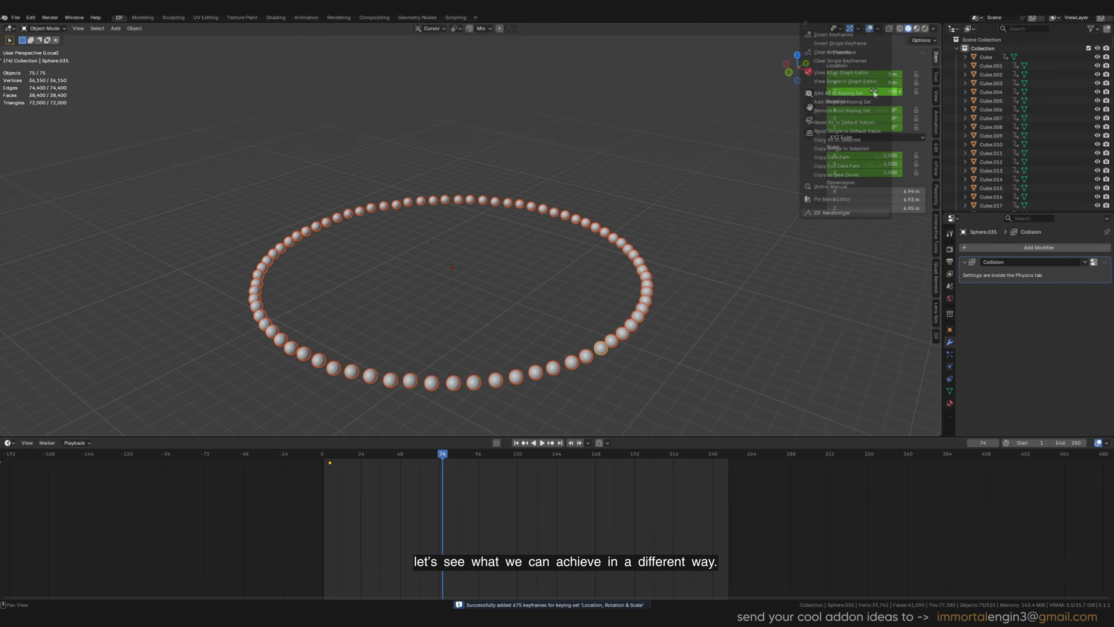
pyautogui.click(847, 215)
pyautogui.moveTo(899, 240); pyautogui.dragTo(1006, 240)
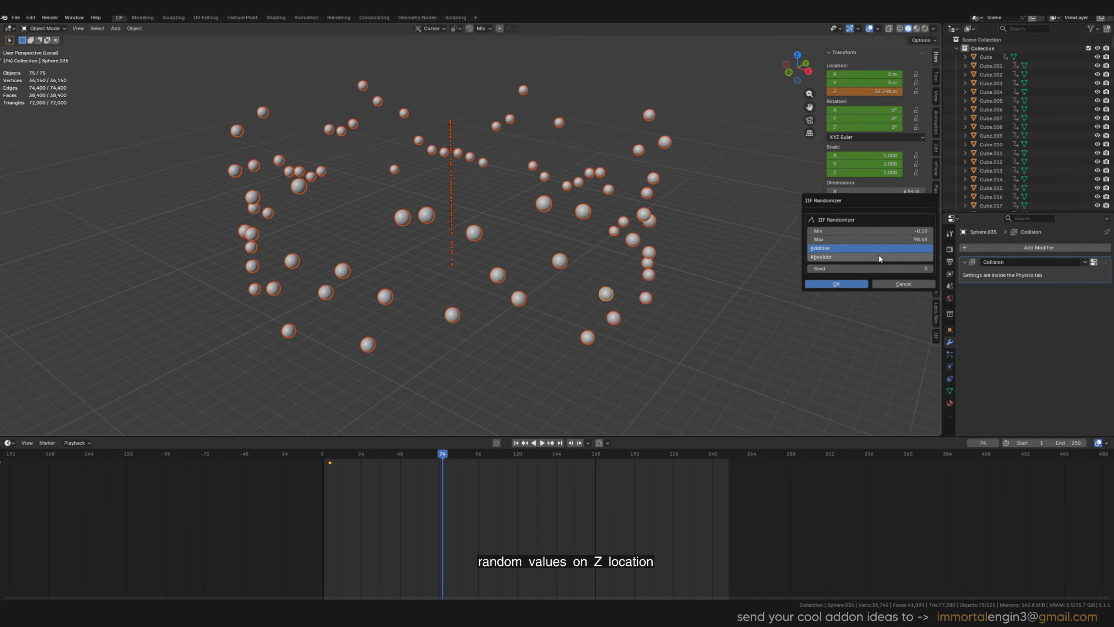
pyautogui.click(853, 285)
pyautogui.press('i')
pyautogui.moveTo(756, 309); pyautogui.dragTo(676, 255, button='middle')
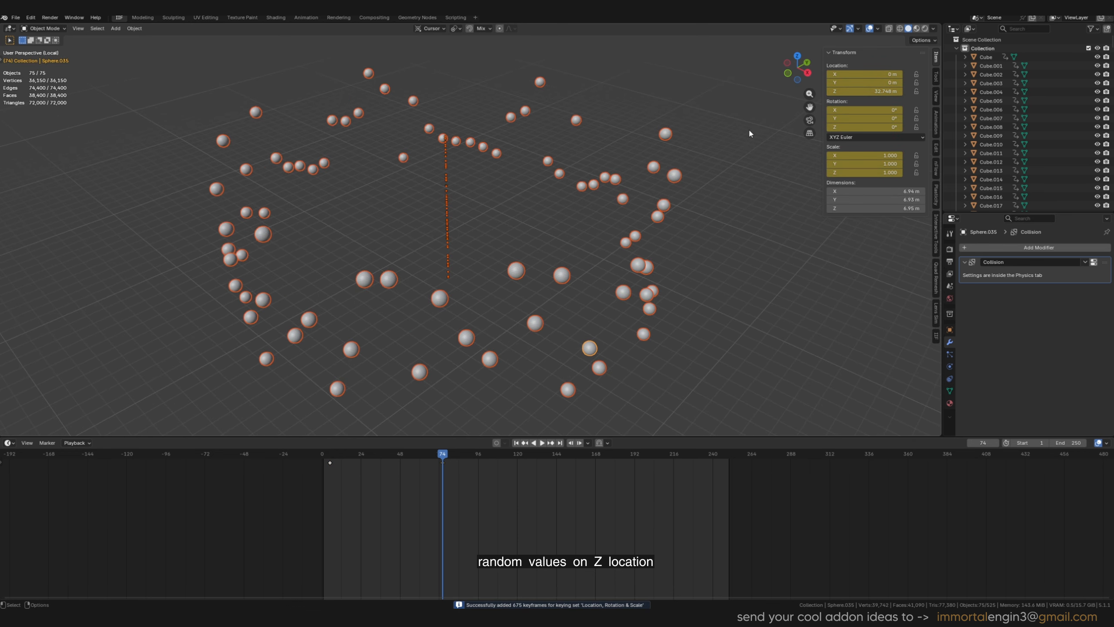
# - Randomize the spheres' Z rotation in Absolute mode with Min -0.10 and Max about 198.13, and keyframe their transforms
pyautogui.press('e')
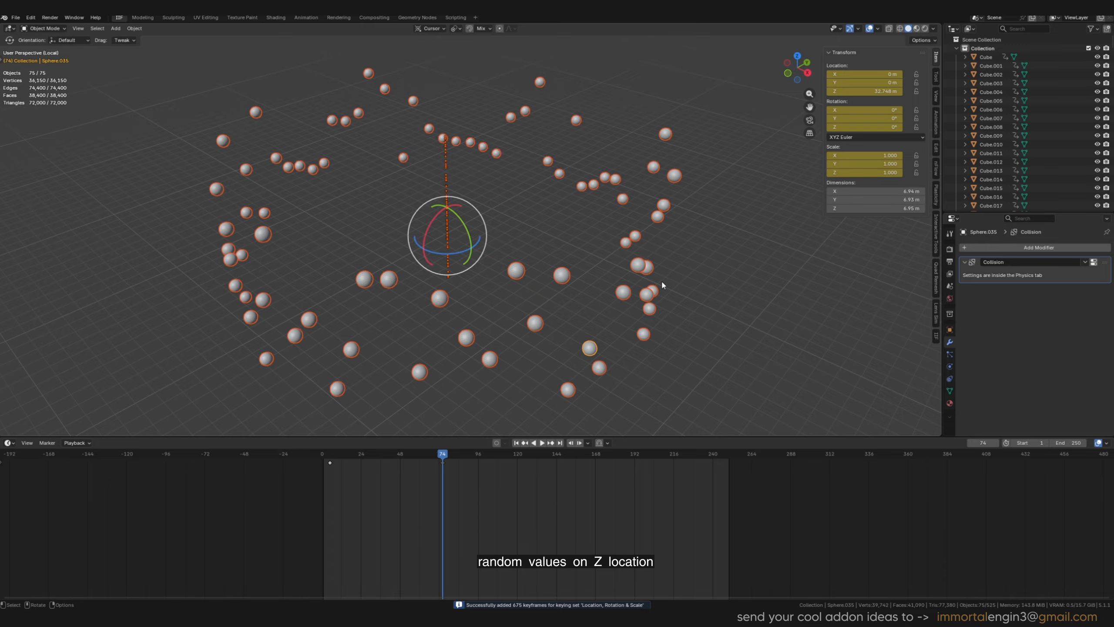
pyautogui.keyDown('alt'); pyautogui.moveTo(663, 280); pyautogui.dragTo(662, 289); pyautogui.keyUp('alt')
pyautogui.rightClick(871, 128)
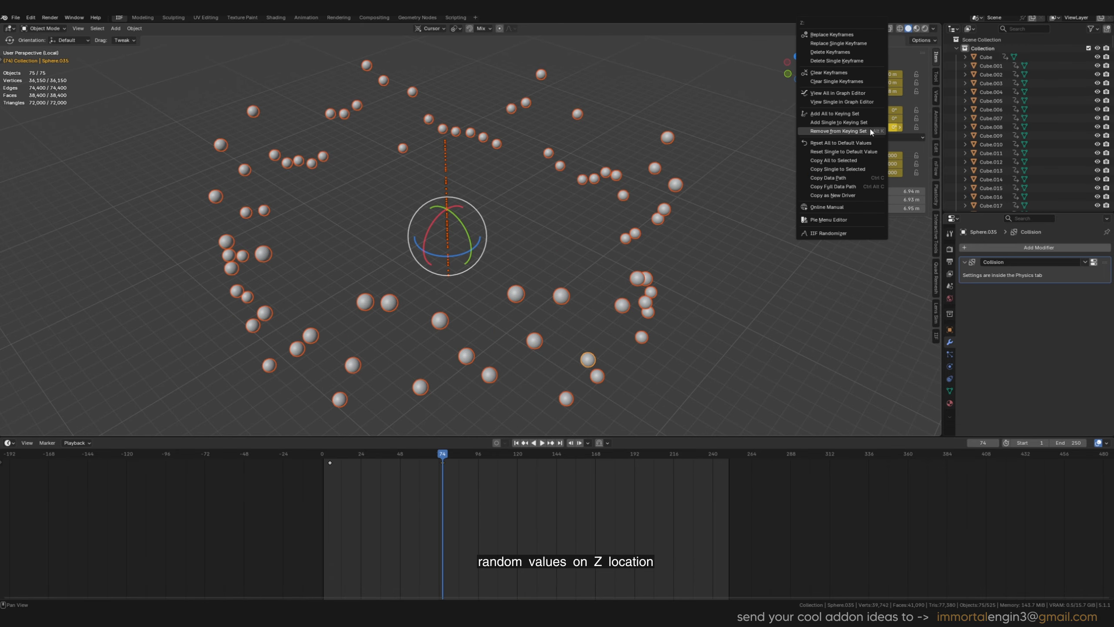
pyautogui.click(848, 239)
pyautogui.moveTo(842, 259); pyautogui.dragTo(916, 260)
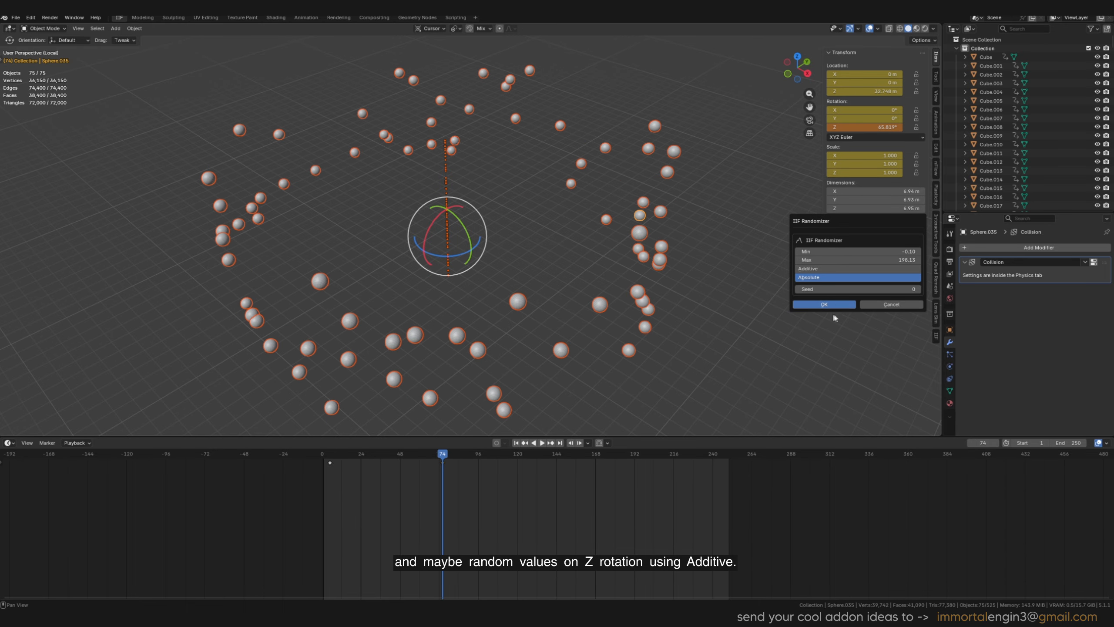
pyautogui.click(824, 304)
pyautogui.press('i')
pyautogui.moveTo(716, 355); pyautogui.dragTo(516, 383, button='middle')
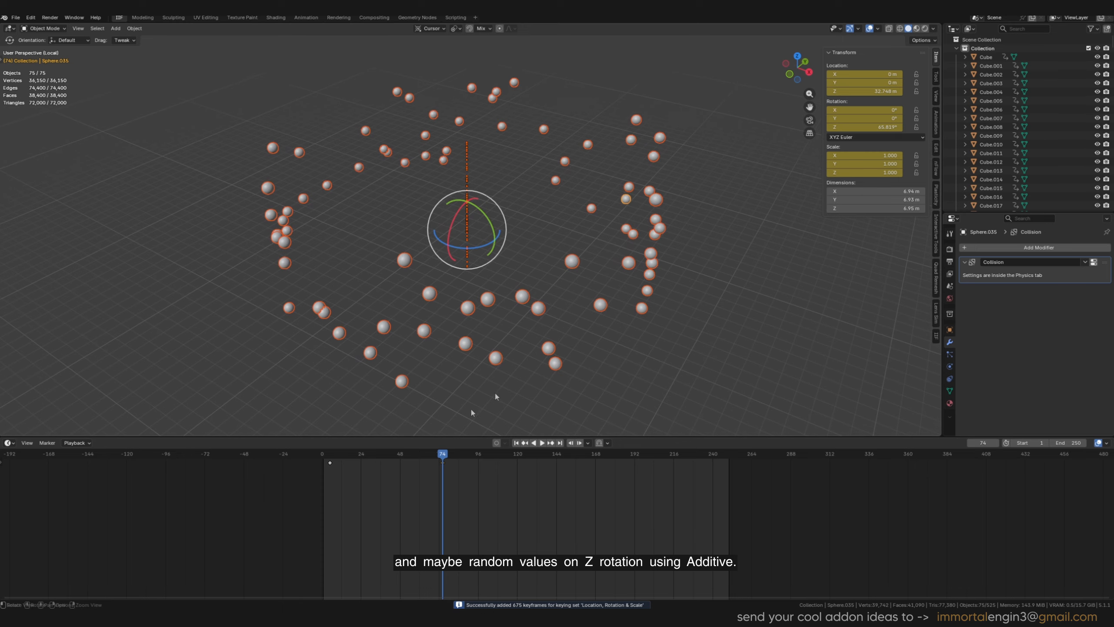
# - Scrub through the timeline to review the scattering animation of the spheres
pyautogui.moveTo(442, 458)
pyautogui.mouseDown()
pyautogui.moveTo(336, 469)
pyautogui.moveTo(440, 456)
pyautogui.mouseUp()
pyautogui.moveTo(423, 350); pyautogui.dragTo(527, 362, button='middle')
pyautogui.press('w')
pyautogui.moveTo(441, 458); pyautogui.dragTo(407, 466)
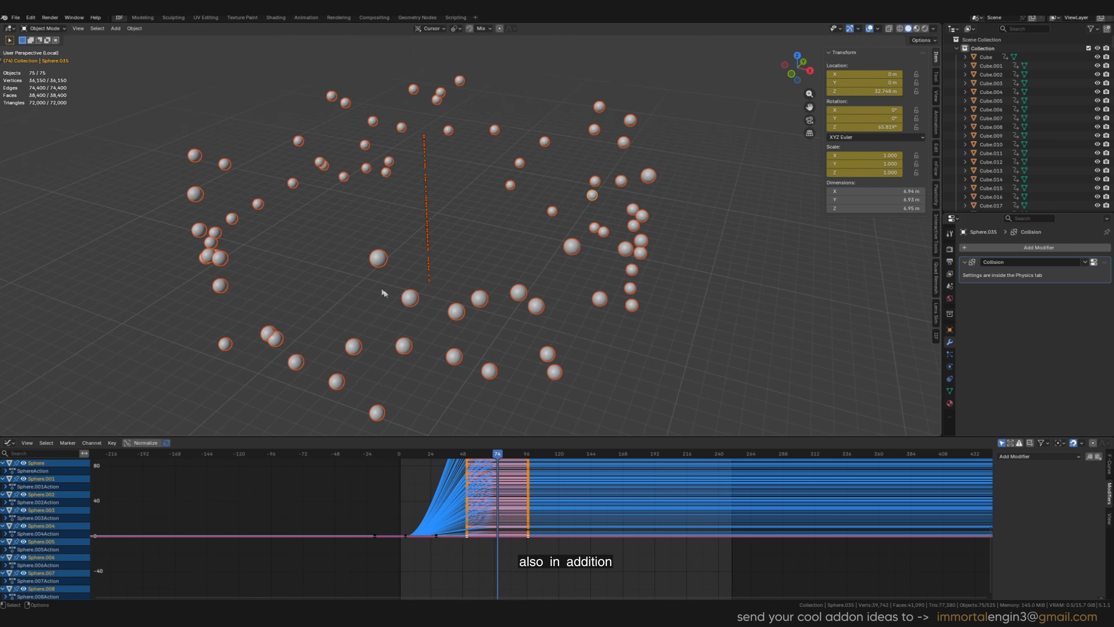
# - Add a Noise F-modifier to the selected spheres' animation curves in the Graph Editor
pyautogui.keyDown('alt'); pyautogui.moveTo(382, 290); pyautogui.dragTo(421, 266, button='right'); pyautogui.keyUp('alt')
pyautogui.moveTo(211, 65); pyautogui.dragTo(714, 434)
pyautogui.scroll(3, 609, 222)
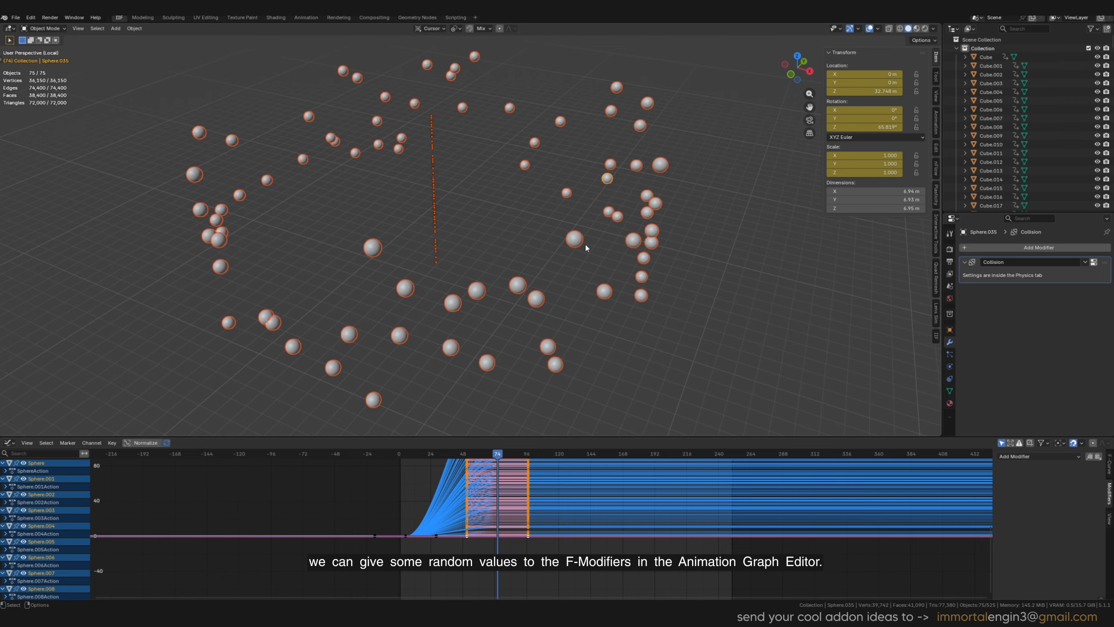
pyautogui.click(1025, 457)
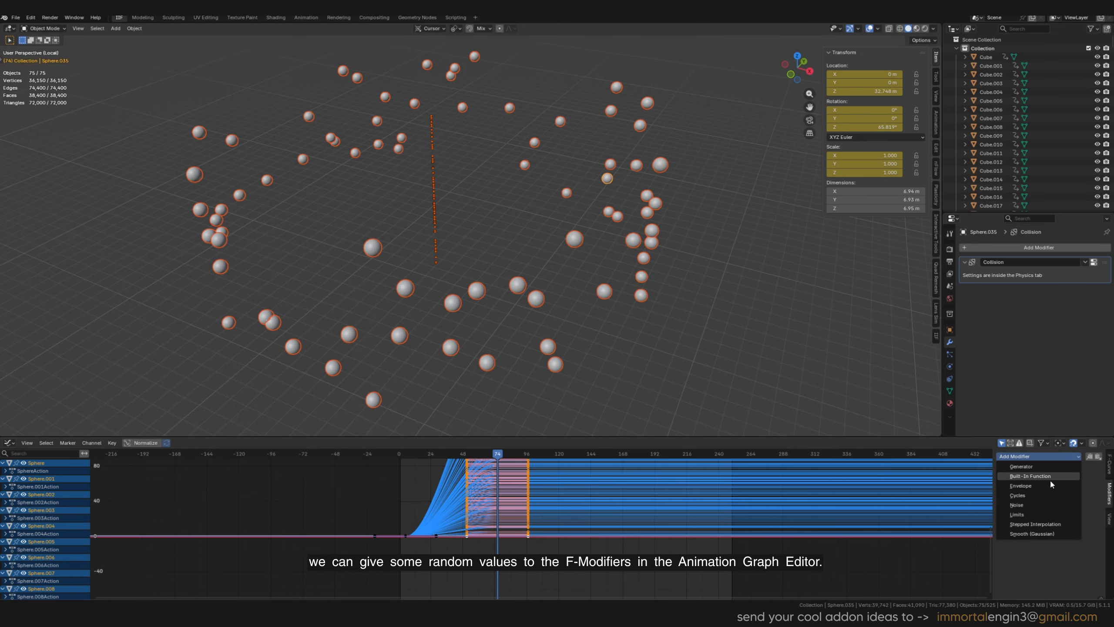
pyautogui.click(1032, 505)
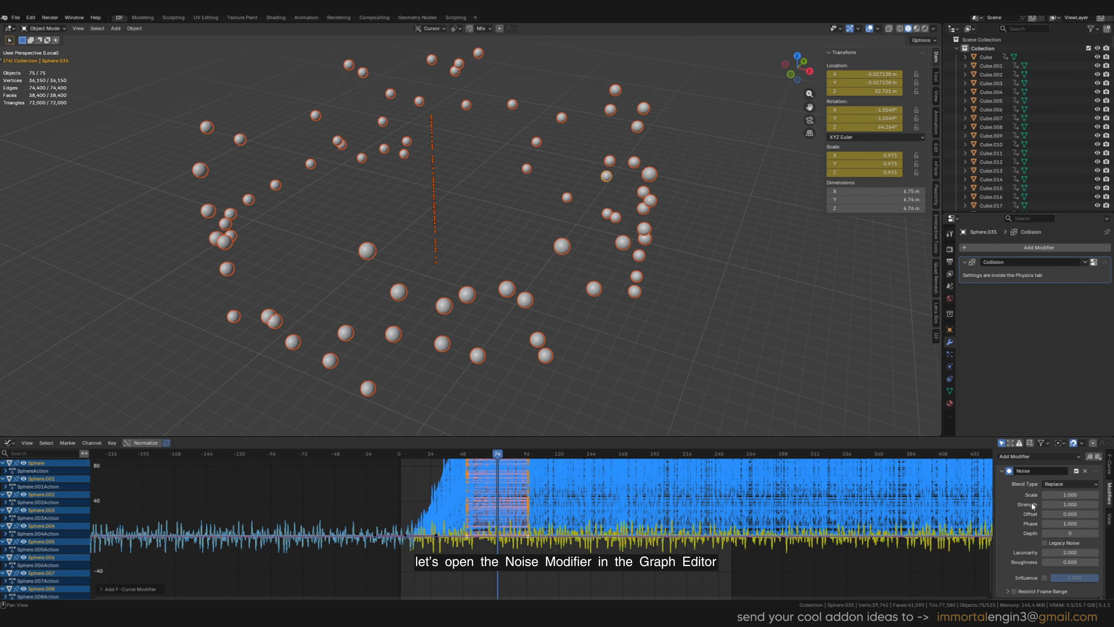
pyautogui.keyDown('alt'); pyautogui.moveTo(761, 348); pyautogui.dragTo(775, 357, button='middle'); pyautogui.keyUp('alt')
pyautogui.keyDown('alt'); pyautogui.moveTo(703, 353); pyautogui.dragTo(738, 363, button='middle'); pyautogui.keyUp('alt')
pyautogui.keyDown('alt'); pyautogui.moveTo(738, 364); pyautogui.dragTo(710, 337); pyautogui.keyUp('alt')
pyautogui.keyDown('alt'); pyautogui.moveTo(710, 338); pyautogui.dragTo(797, 337, button='right'); pyautogui.keyUp('alt')
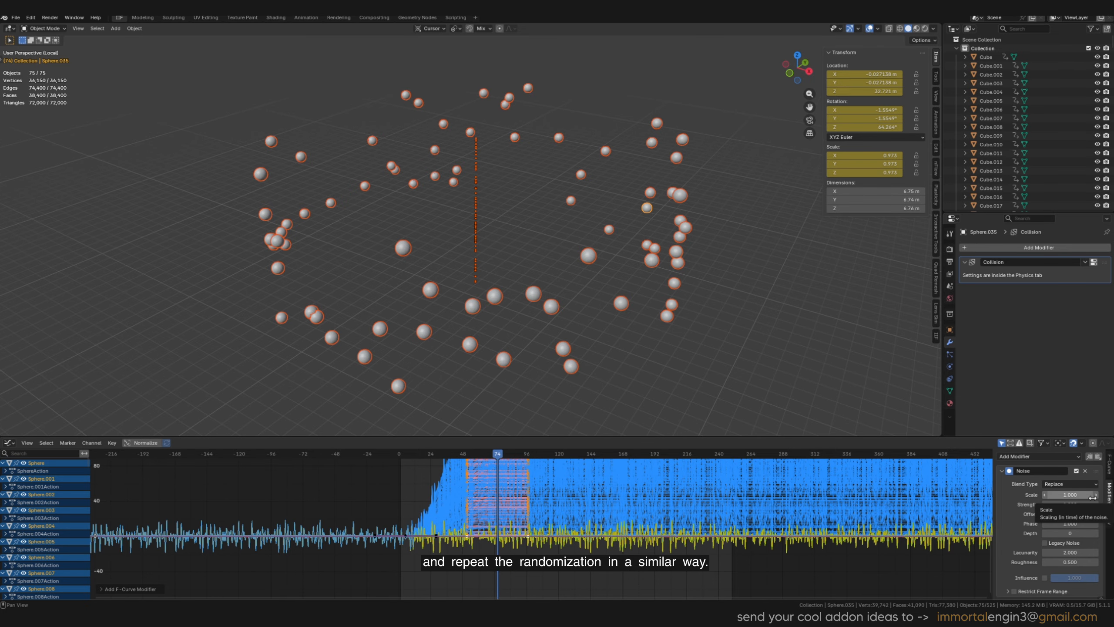
# - Randomize the Noise modifier's Scale with IIF Randomizer, using Min 35 and Max 55
pyautogui.rightClick(1072, 495)
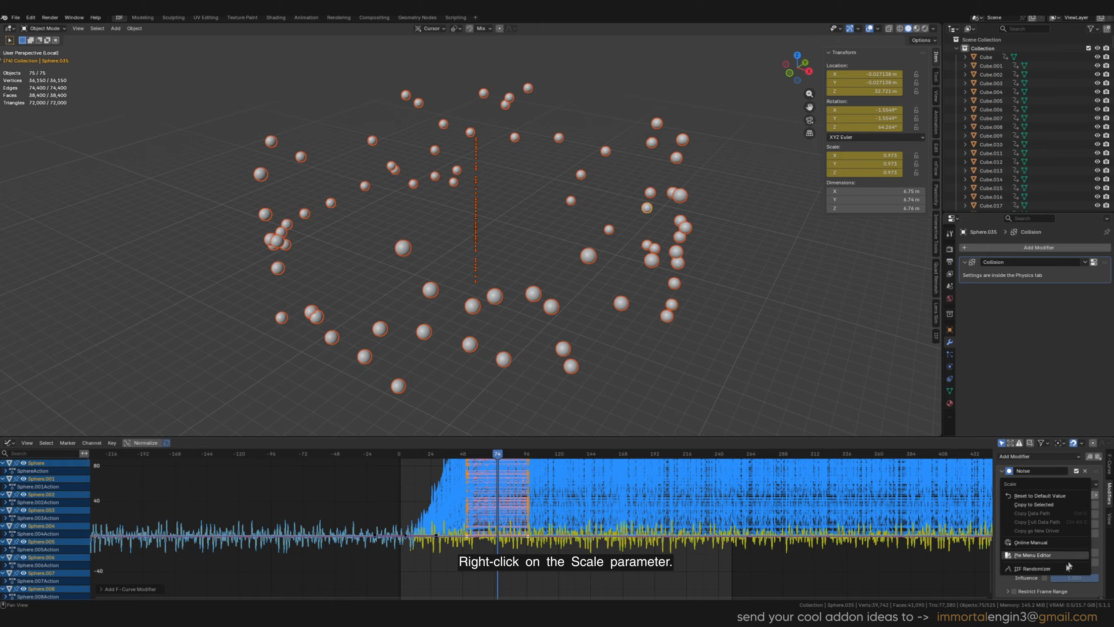
pyautogui.click(1064, 569)
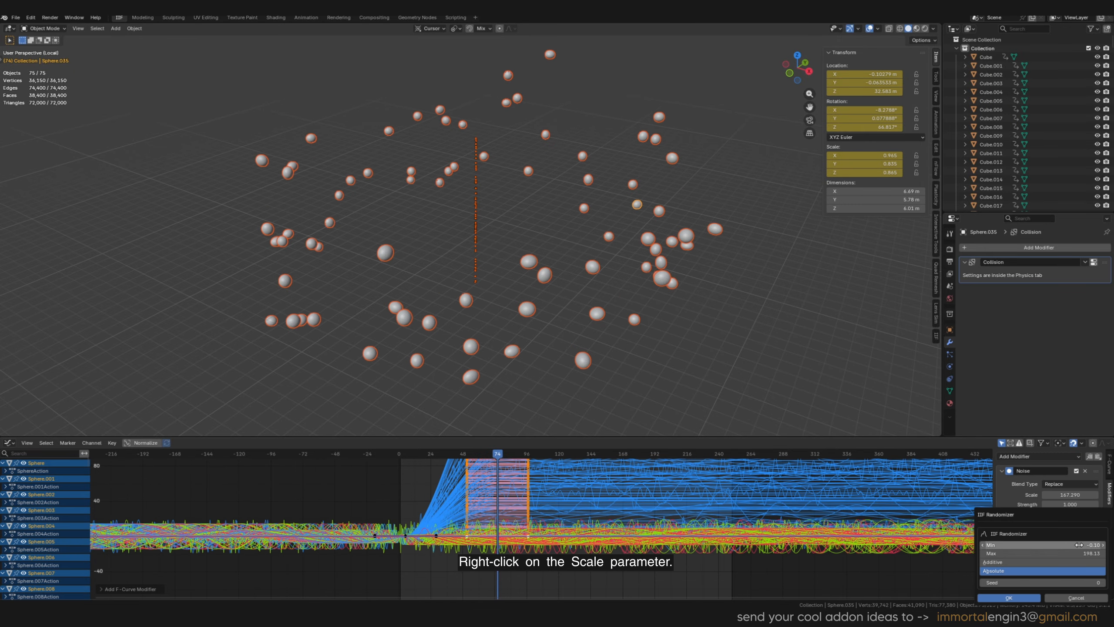
pyautogui.click(1079, 544)
pyautogui.write('35')
pyautogui.press('Return')
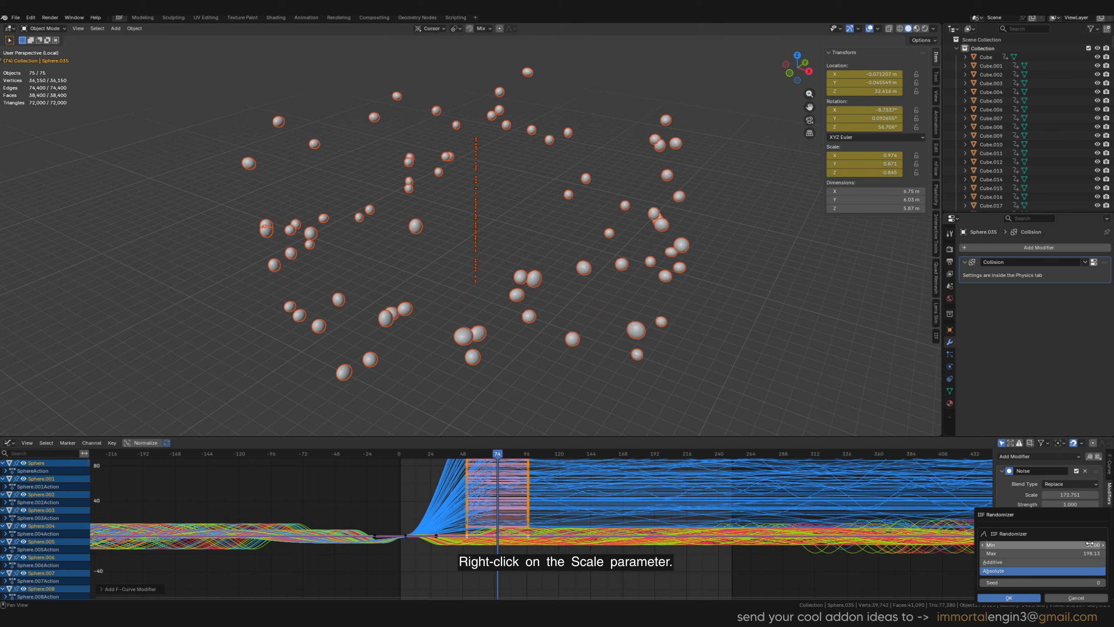
pyautogui.click(1093, 553)
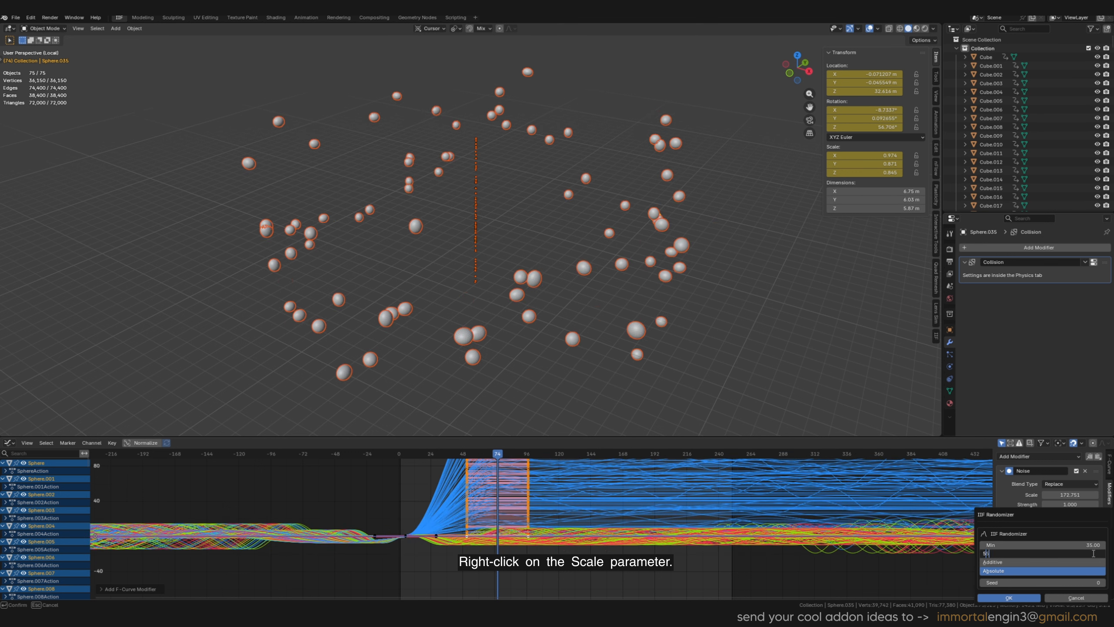
pyautogui.write('50')
pyautogui.press('Return')
pyautogui.click(1008, 597)
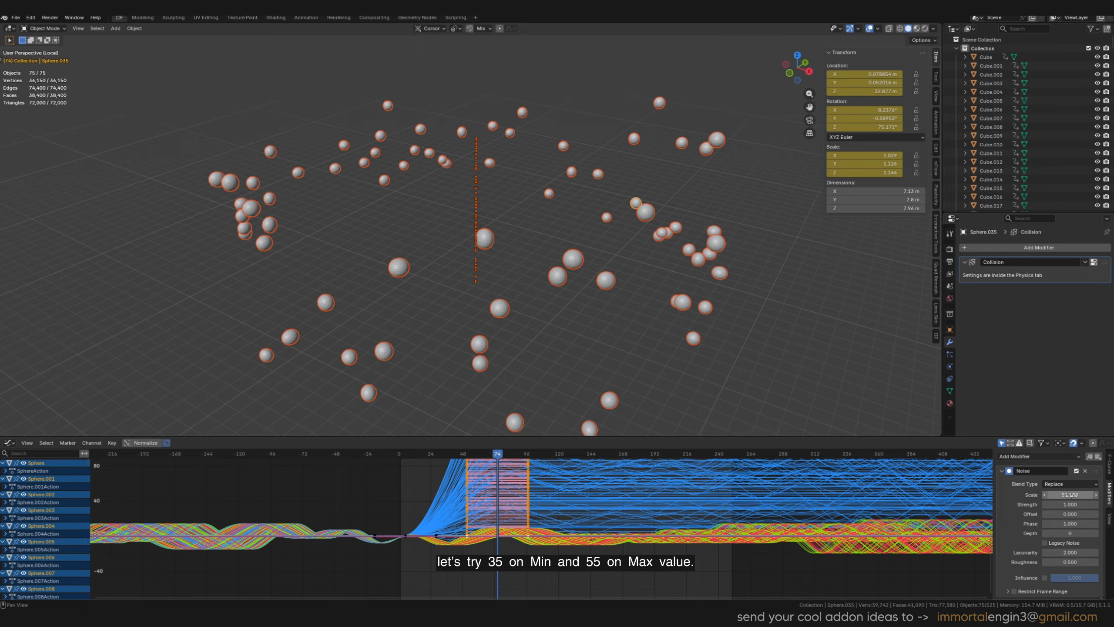
pyautogui.scroll(-2, 634, 276)
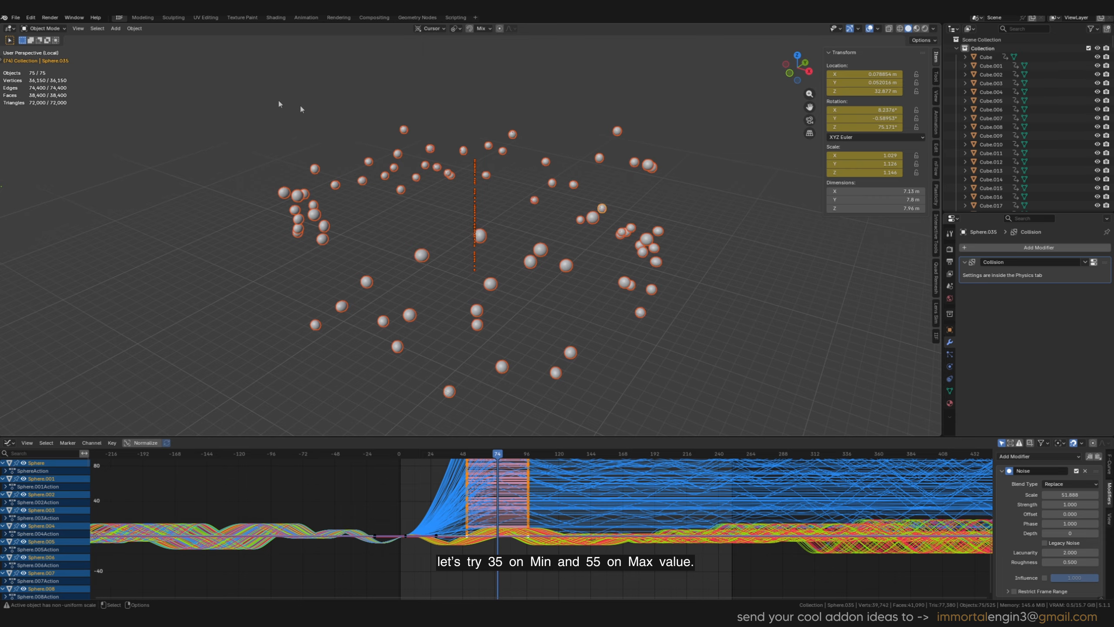
pyautogui.rightClick(1079, 494)
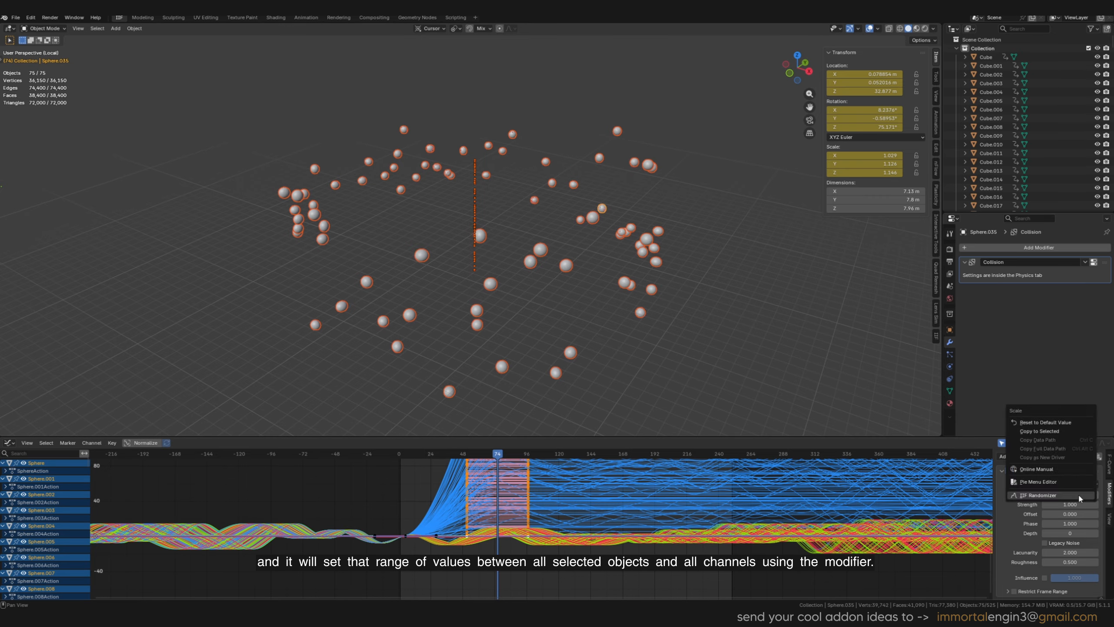
pyautogui.click(1066, 495)
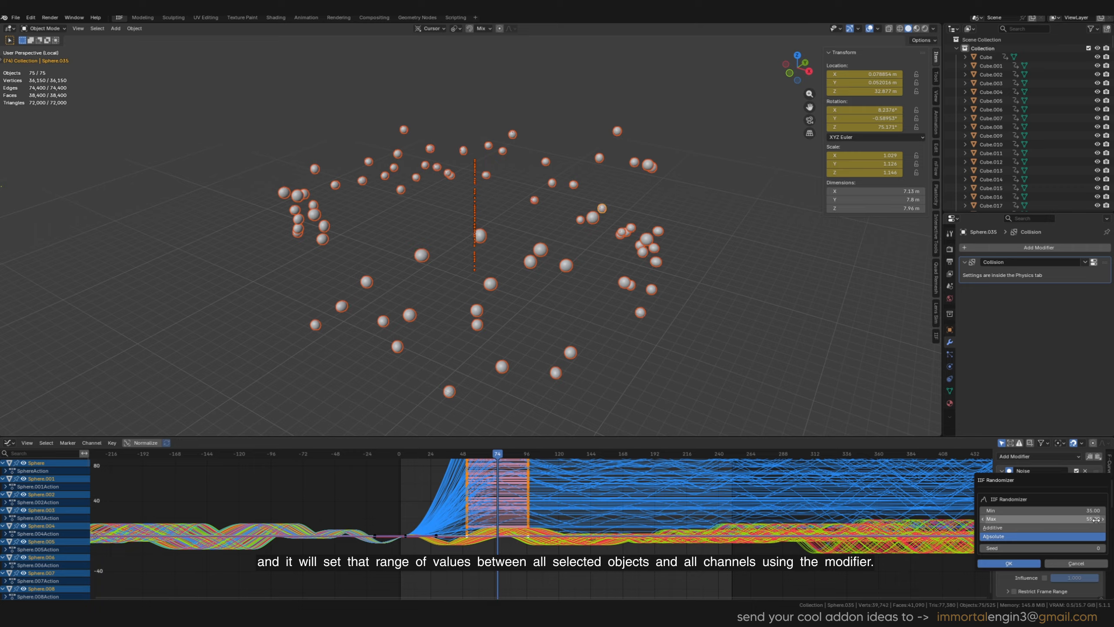
pyautogui.click(1076, 563)
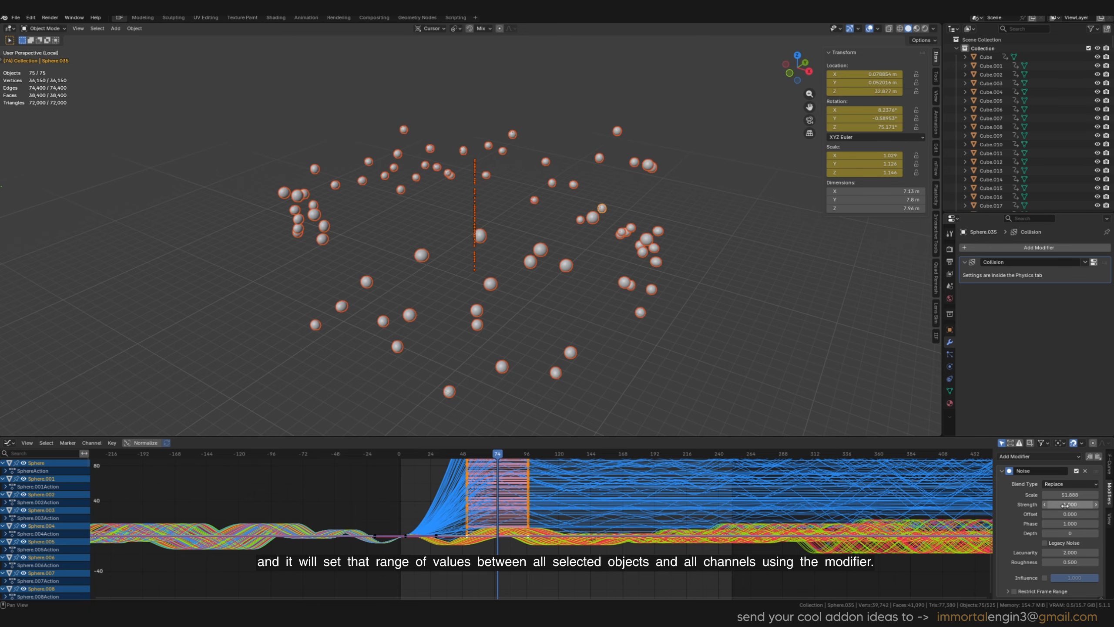
# - Start IIF Randomizer on the Noise modifier's Strength and set Min to 0
pyautogui.rightClick(1063, 505)
pyautogui.click(1039, 580)
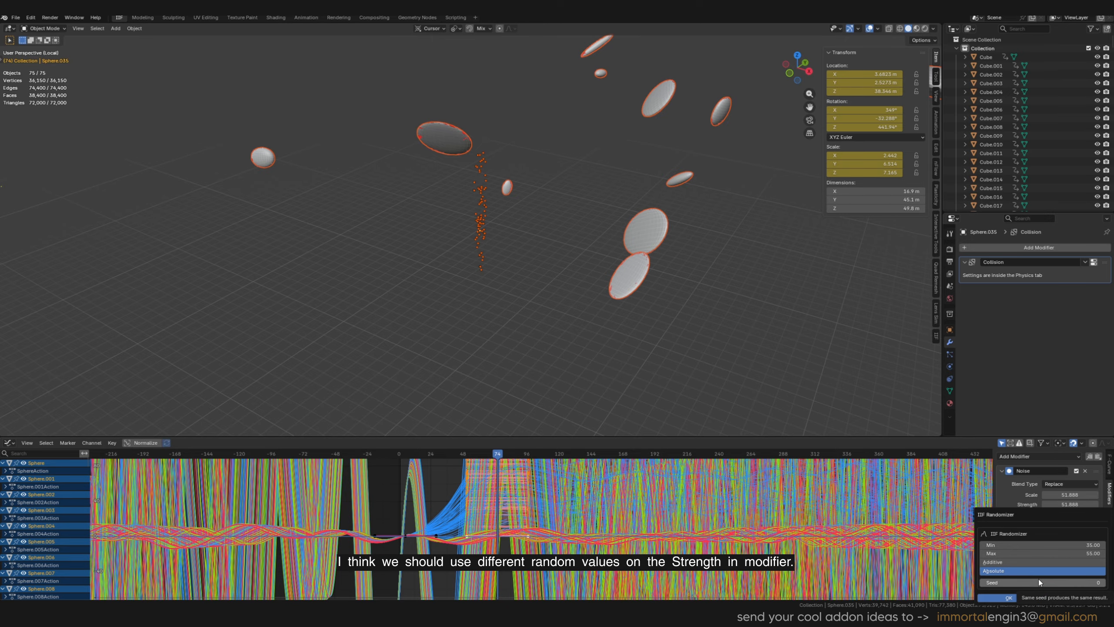
pyautogui.moveTo(1054, 514); pyautogui.dragTo(832, 415)
pyautogui.click(871, 445)
pyautogui.write('0')
pyautogui.press('Return')
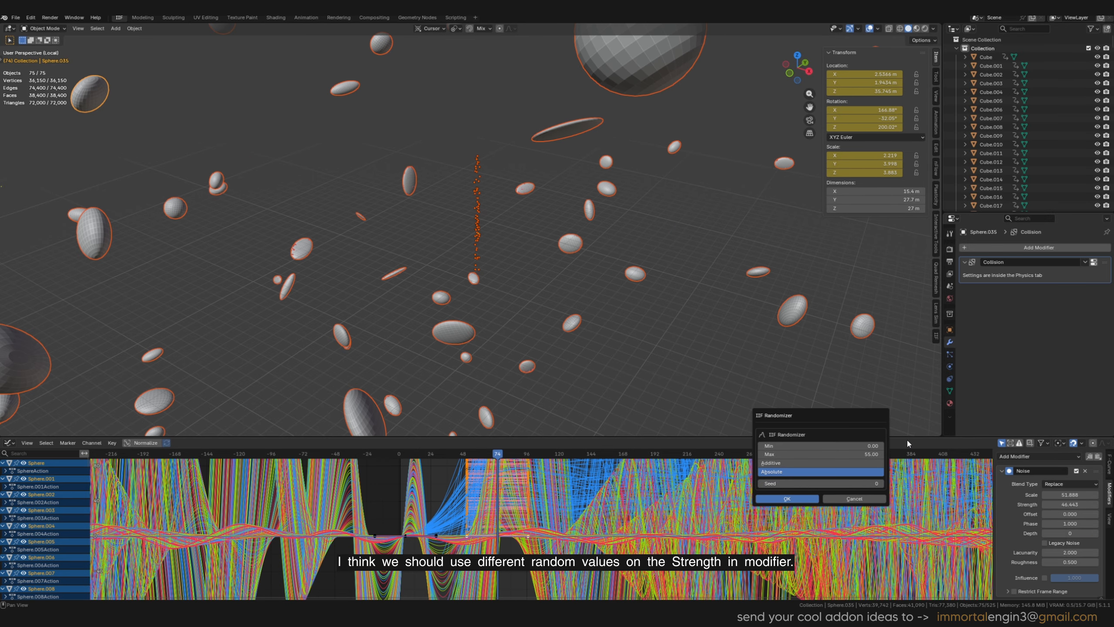
# - Try Max values of 1 and 0.2 for the Noise Strength randomization
pyautogui.click(862, 454)
pyautogui.write('1')
pyautogui.press('Return')
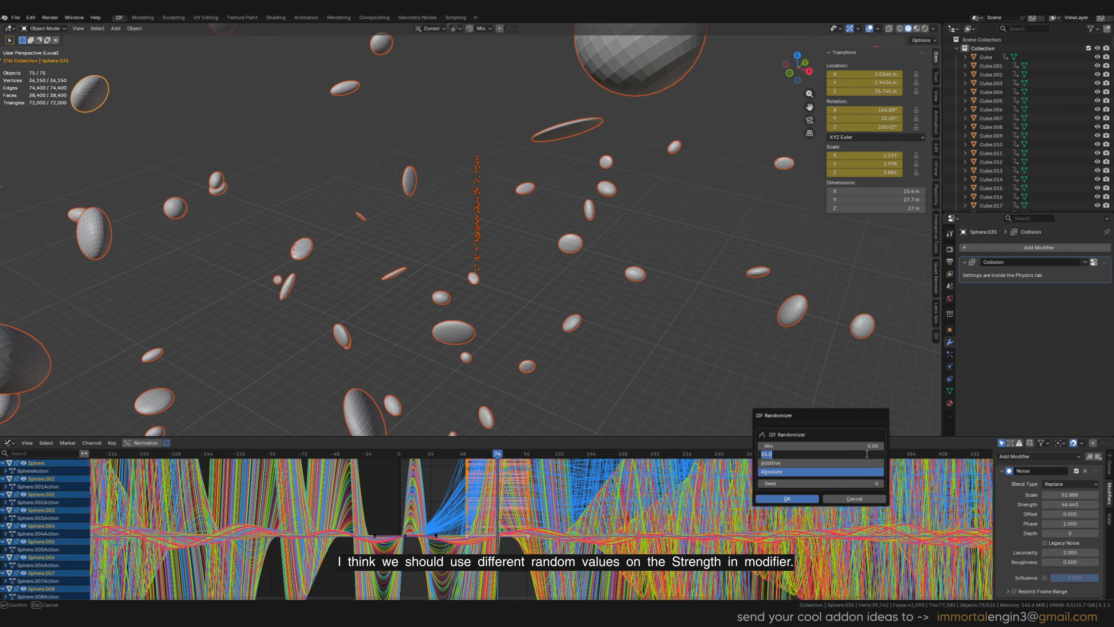
pyautogui.click(873, 454)
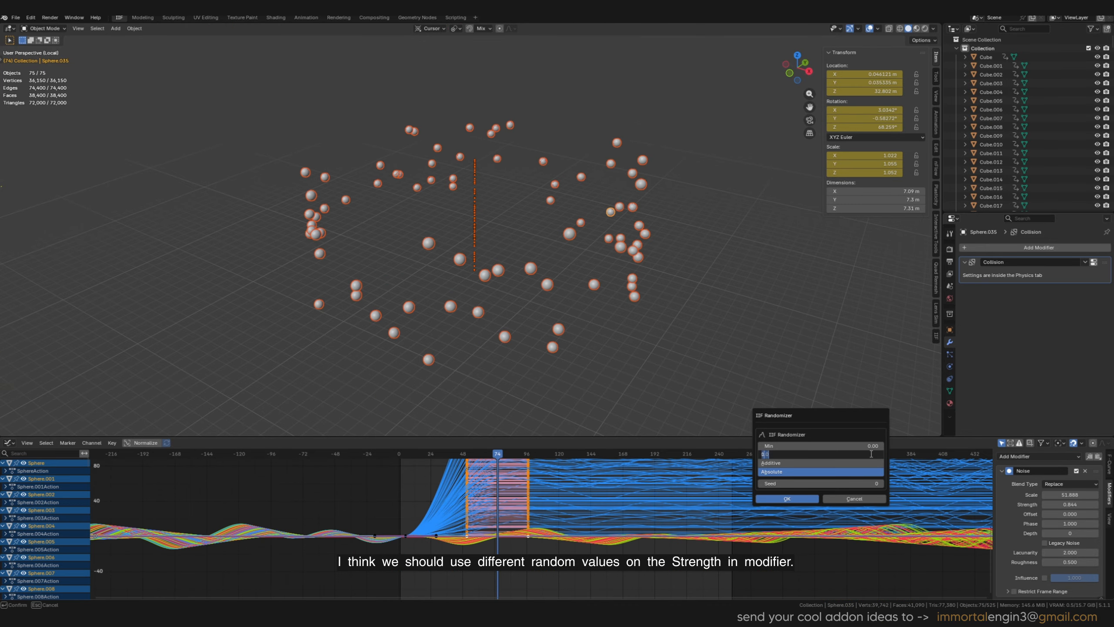
pyautogui.write('0.2')
pyautogui.press('Return')
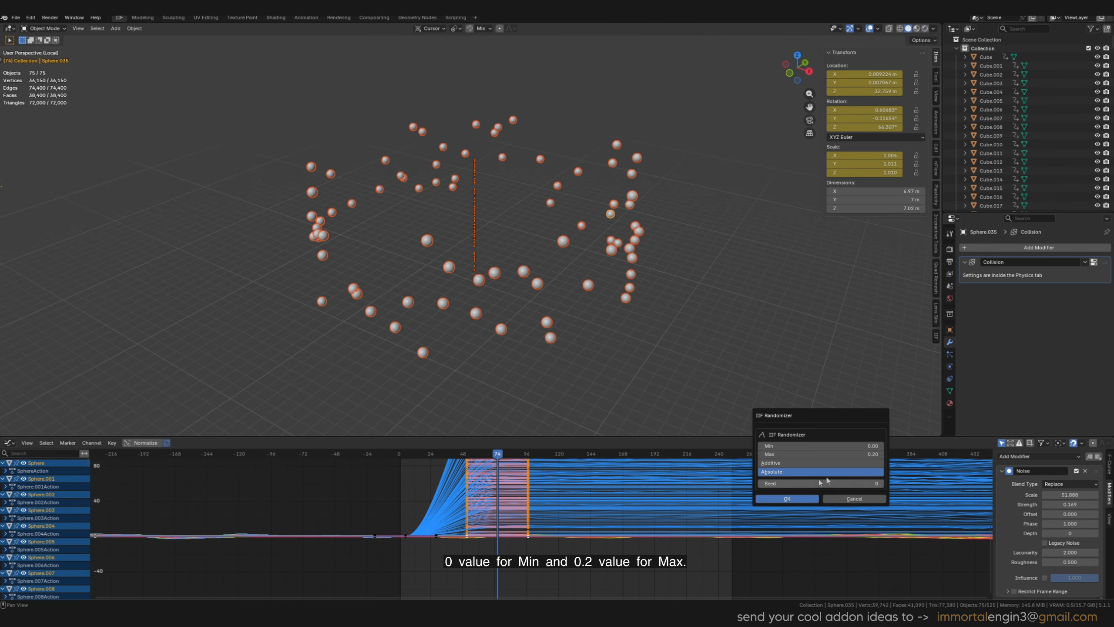
# - Set the Strength randomization's Max to 0.5 and apply it
pyautogui.click(860, 454)
pyautogui.write('0.5')
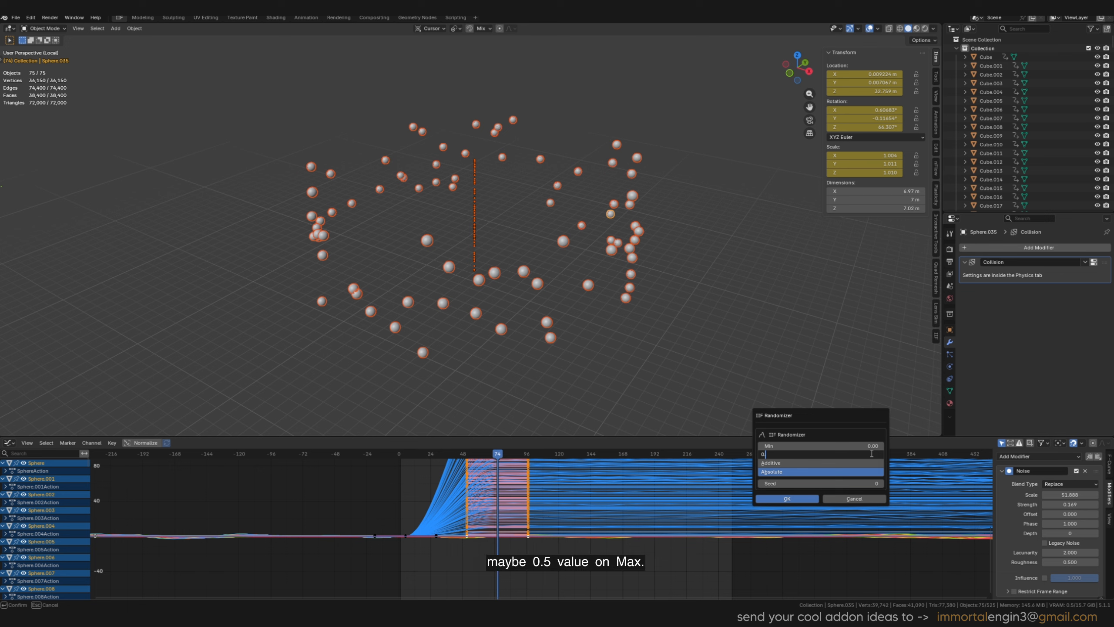
pyautogui.press('Return')
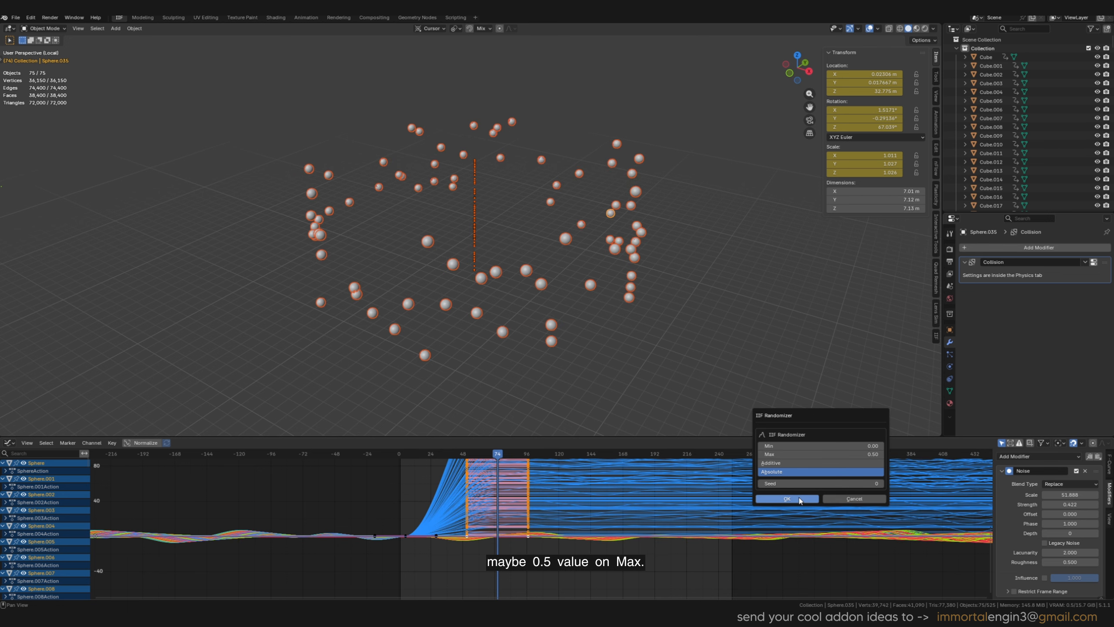
pyautogui.click(799, 499)
# - Play the animation from the beginning to check the noise motion, and return to frame 6
pyautogui.scroll(2, 531, 330)
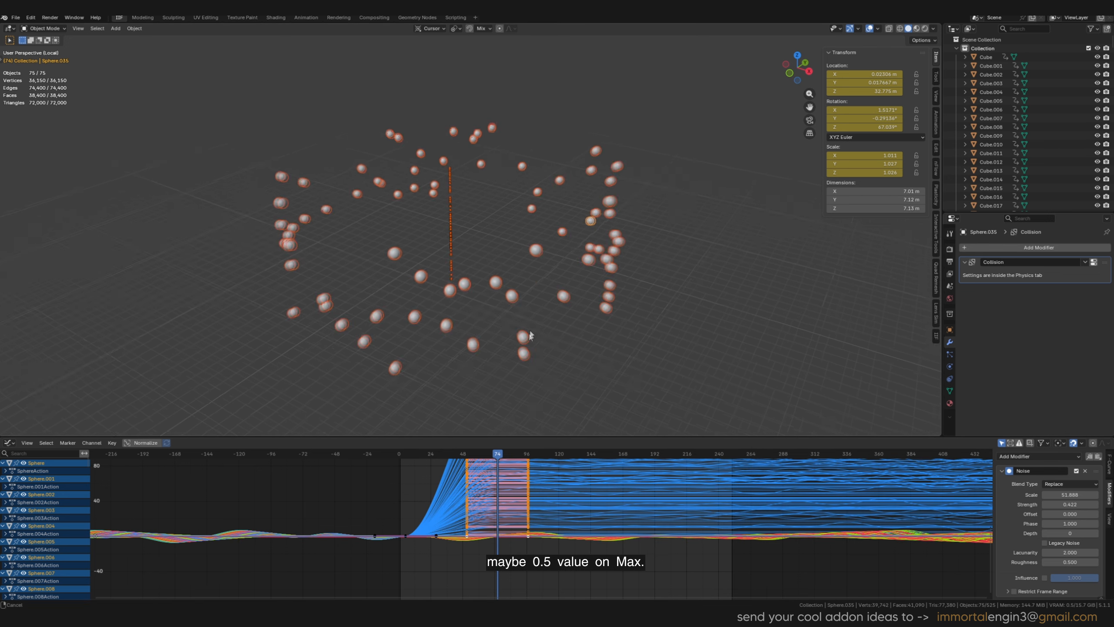
pyautogui.moveTo(457, 454); pyautogui.dragTo(399, 456)
pyautogui.press('space')
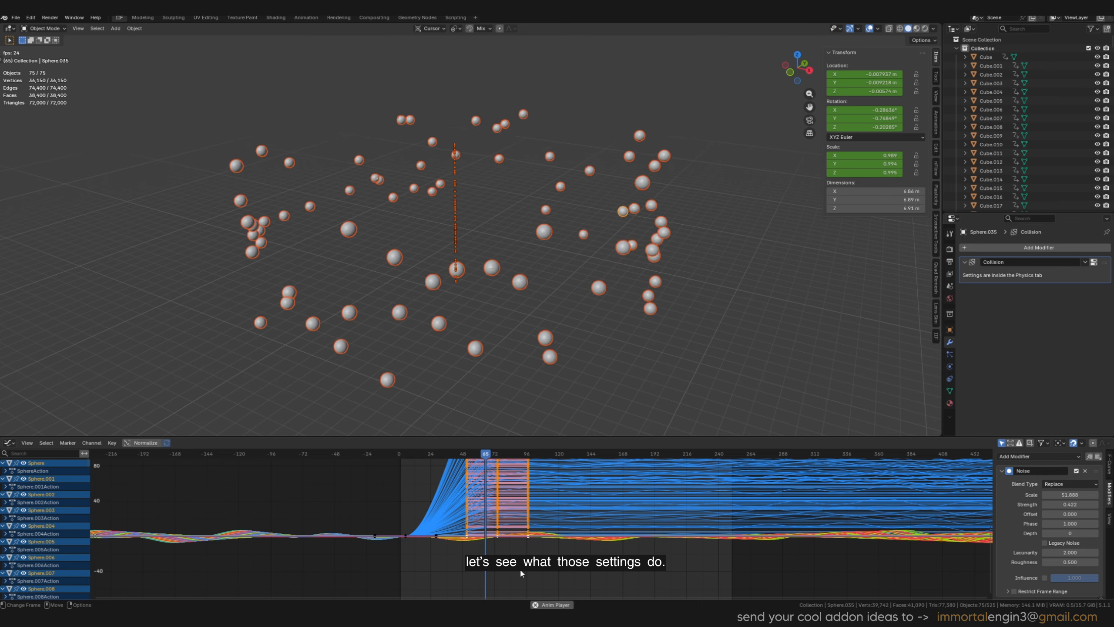
pyautogui.moveTo(486, 456); pyautogui.dragTo(407, 459)
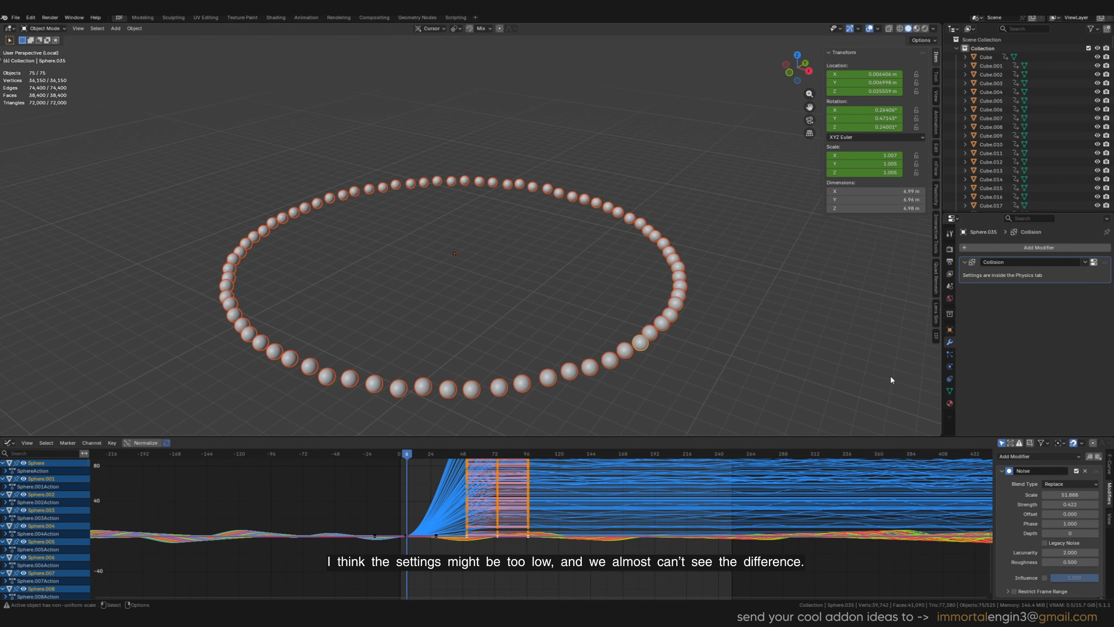
# - Randomize the Noise modifier's Scale again with Min 15 and Max 25, and apply it
pyautogui.rightClick(1068, 494)
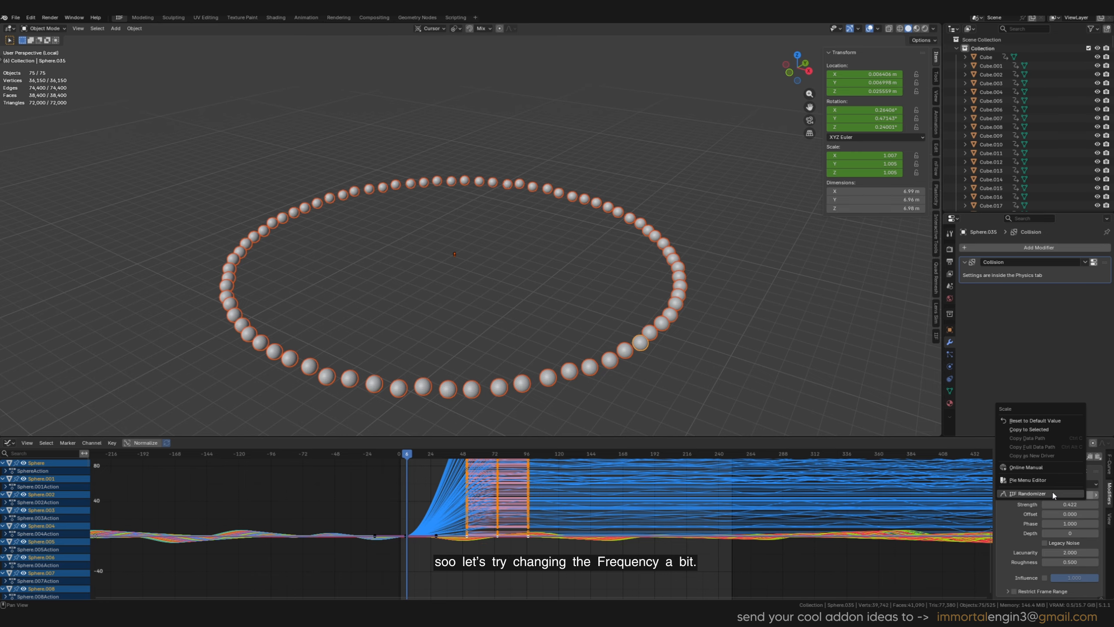
pyautogui.click(1056, 495)
pyautogui.moveTo(1018, 479); pyautogui.dragTo(798, 286)
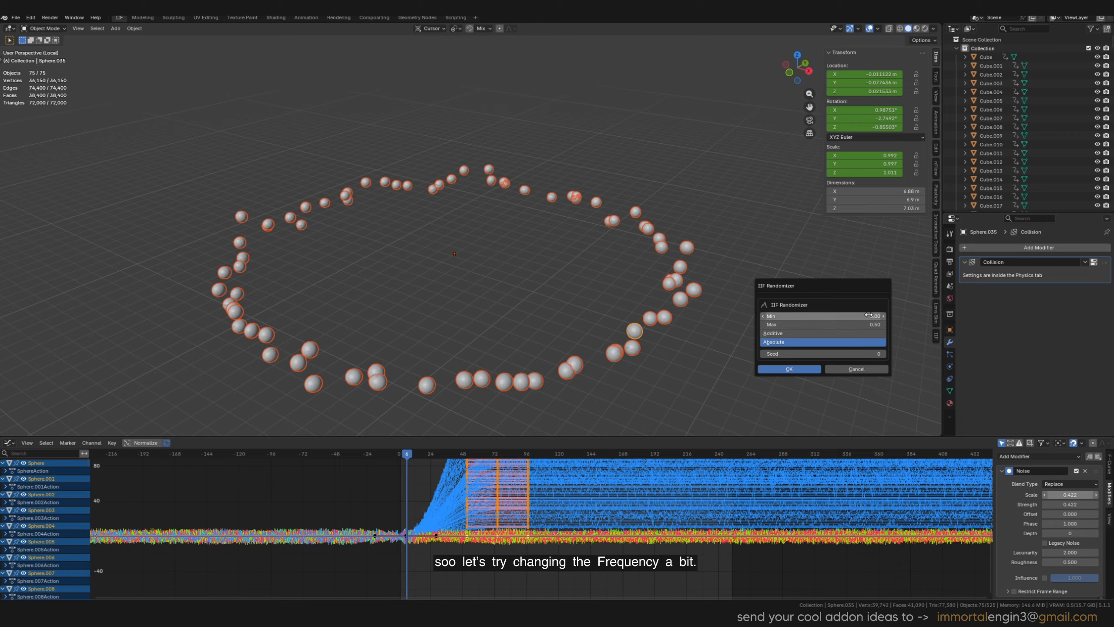
pyautogui.moveTo(883, 318); pyautogui.dragTo(883, 317)
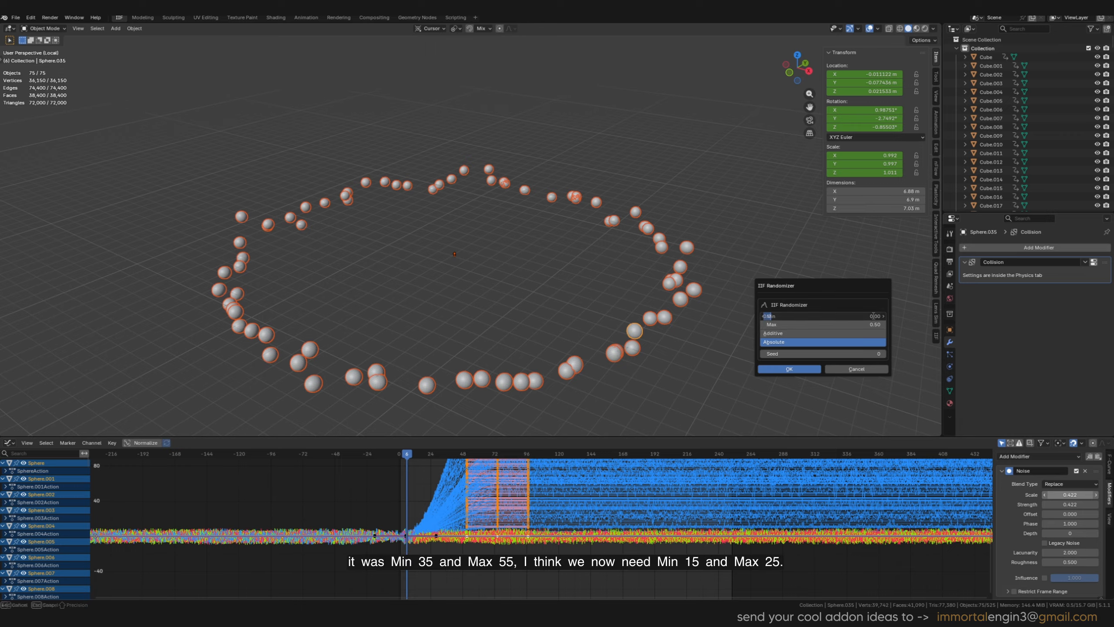
pyautogui.write('15')
pyautogui.press('Return')
pyautogui.click(874, 324)
pyautogui.write('25')
pyautogui.press('Return')
pyautogui.click(789, 370)
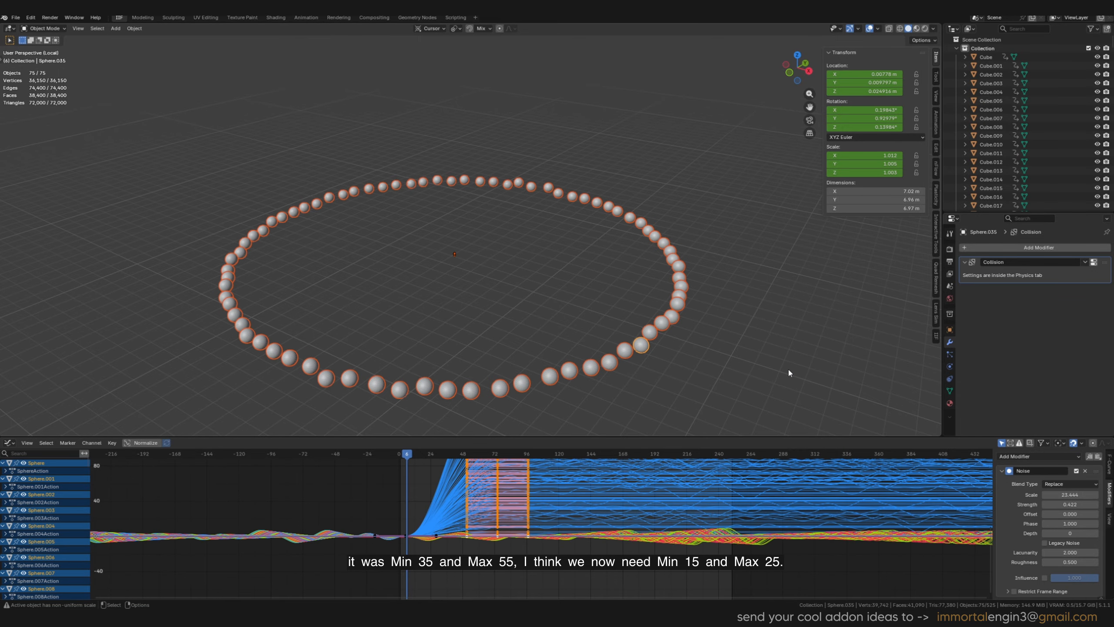
# - Play the animation from frame 4 to check the spheres' motion with the new Noise Scale, and stop it
pyautogui.moveTo(406, 457); pyautogui.dragTo(405, 461)
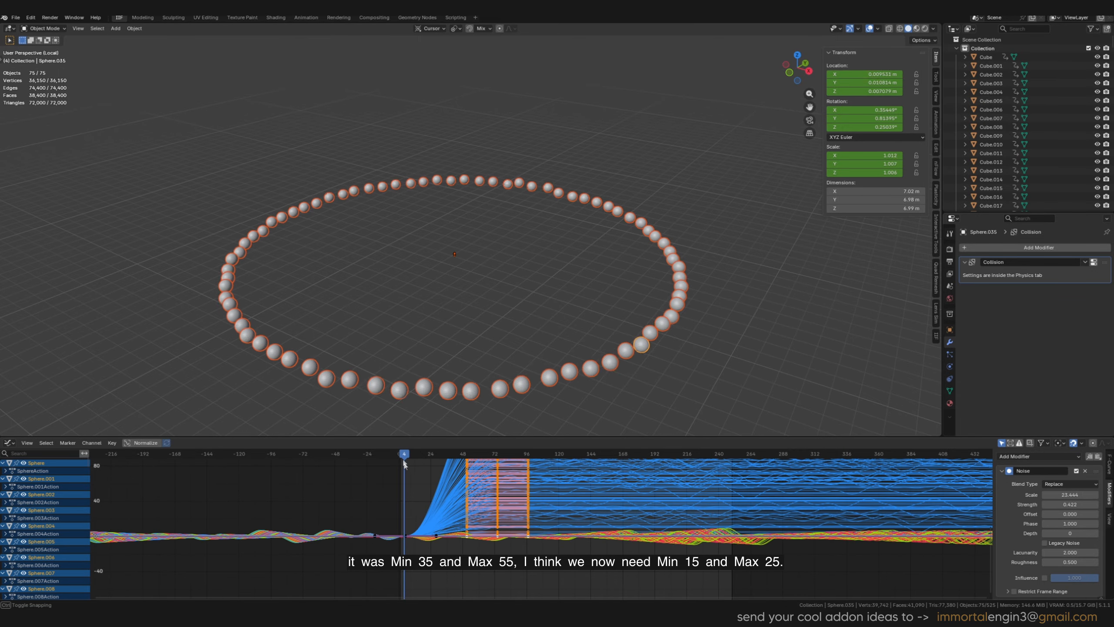
pyautogui.press('space')
pyautogui.press('space')
pyautogui.press('space')
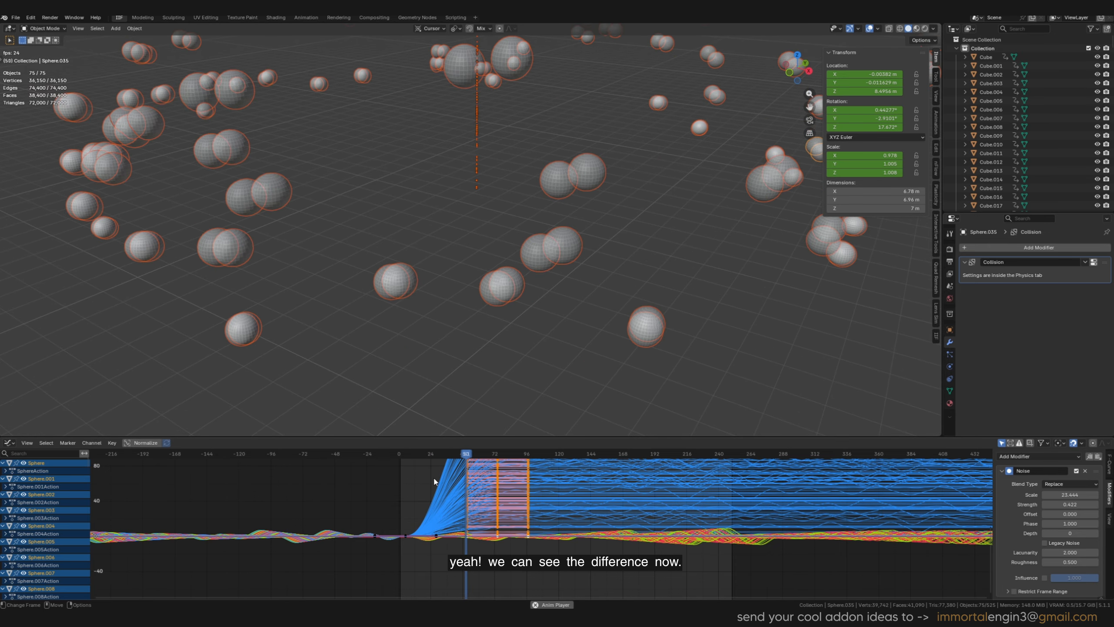
pyautogui.press('space')
pyautogui.press('`')
pyautogui.click(418, 417)
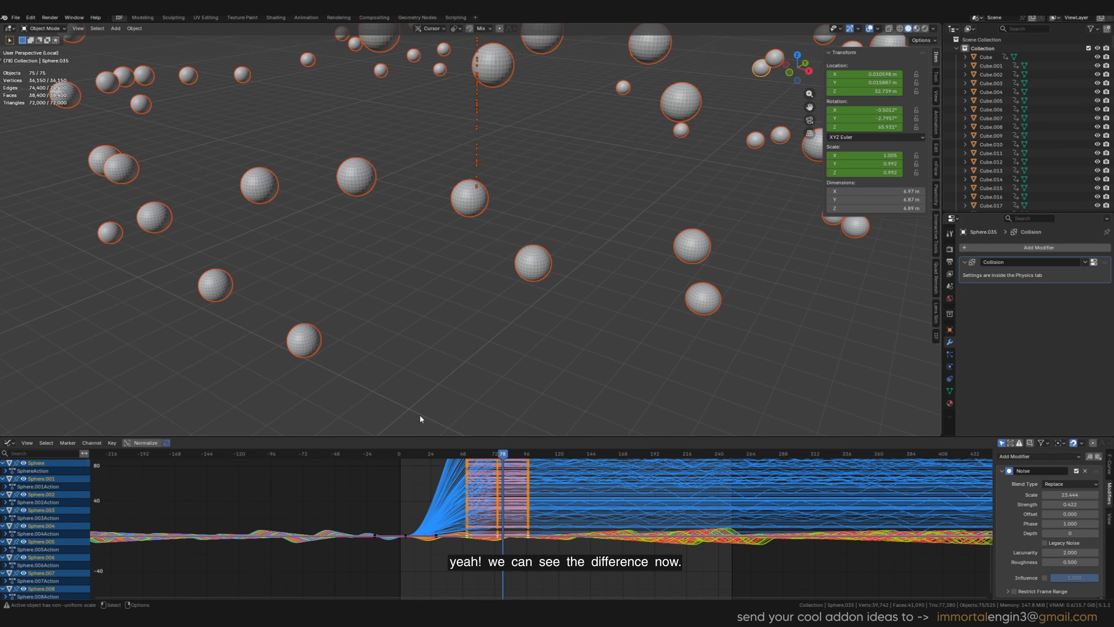
# - Rewind to the start and replay the animation to compare the individual spheres' jiggle, stopping at frame 108
pyautogui.moveTo(310, 351); pyautogui.dragTo(428, 347, button='middle')
pyautogui.moveTo(488, 458); pyautogui.dragTo(398, 464)
pyautogui.press('space')
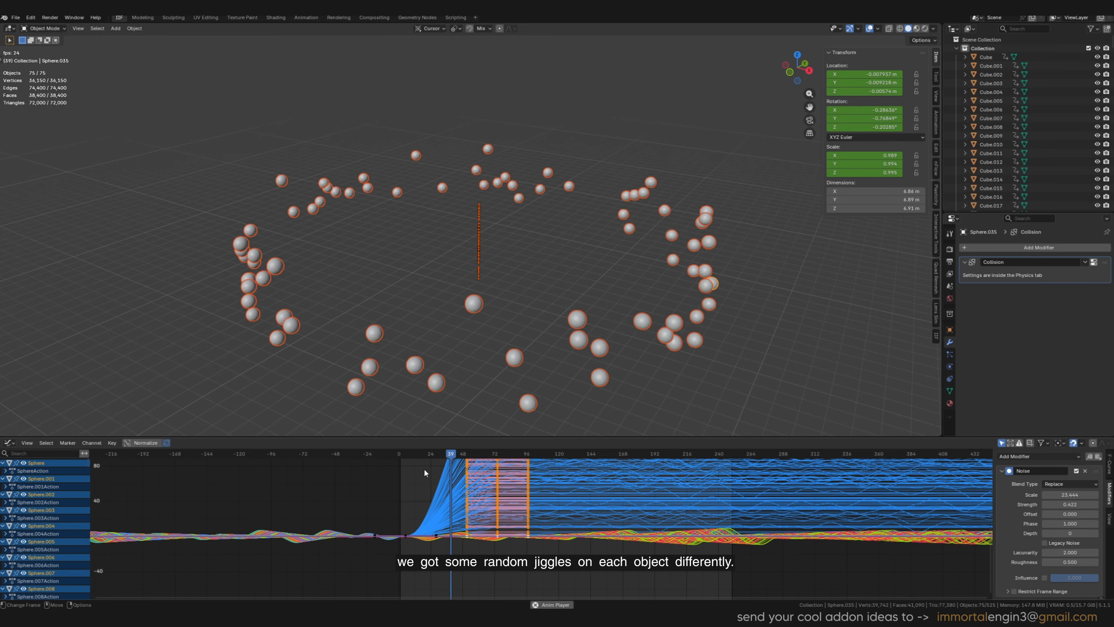
pyautogui.press('space')
pyautogui.press('space')
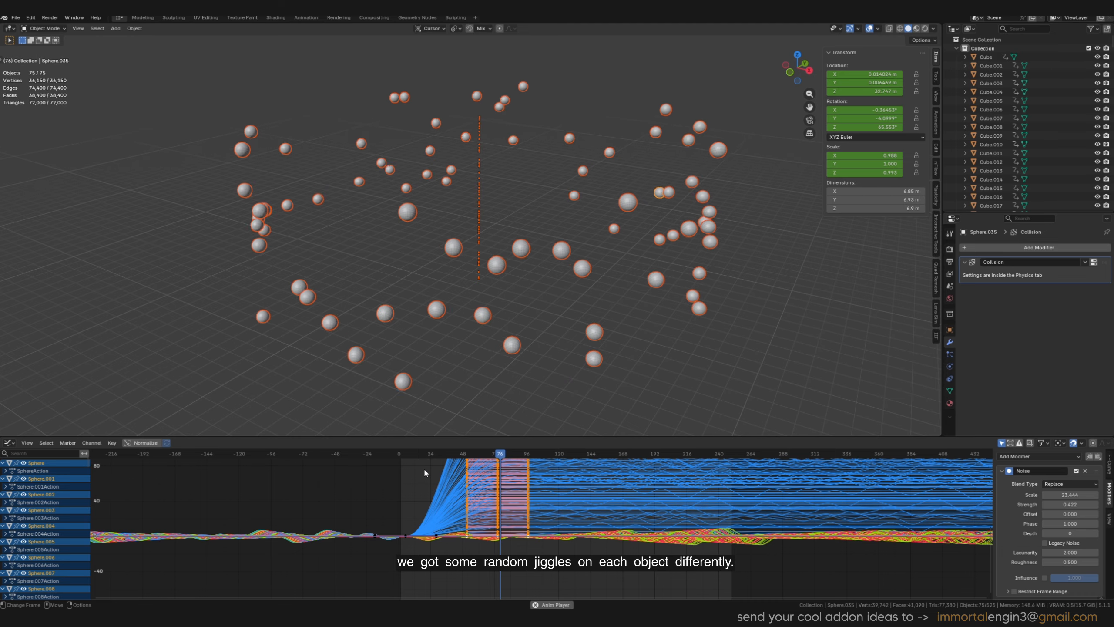
pyautogui.press('space')
pyautogui.scroll(-1, 480, 353)
pyautogui.moveTo(473, 345)
pyautogui.mouseDown(button='middle')
pyautogui.moveTo(479, 353)
pyautogui.moveTo(476, 335)
pyautogui.mouseUp(button='middle')
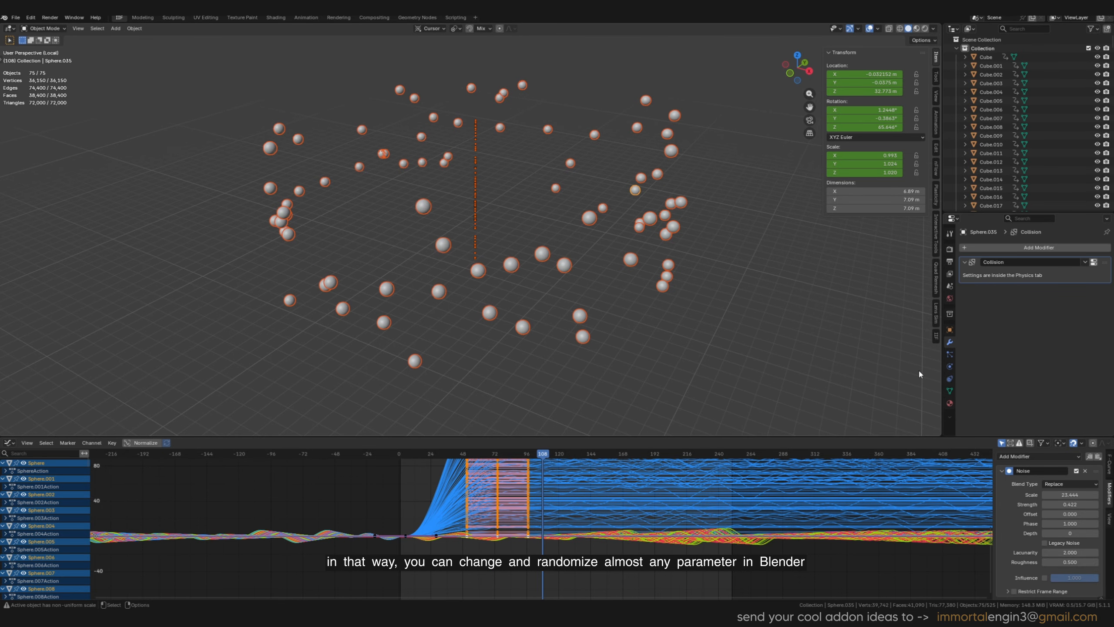
# - Try the IIF Randomizer on the Location of the selected spheres in the object properties
pyautogui.click(950, 330)
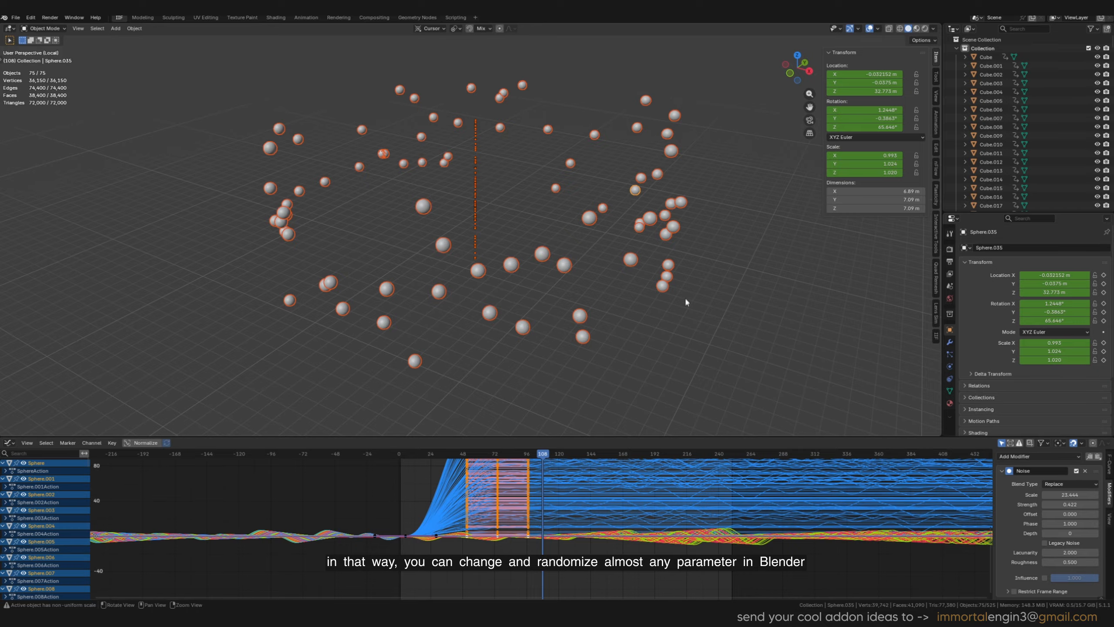
pyautogui.keyDown('shift'); pyautogui.moveTo(684, 297); pyautogui.dragTo(679, 313, button='middle'); pyautogui.keyUp('shift')
pyautogui.scroll(-1, 679, 313)
pyautogui.rightClick(1050, 290)
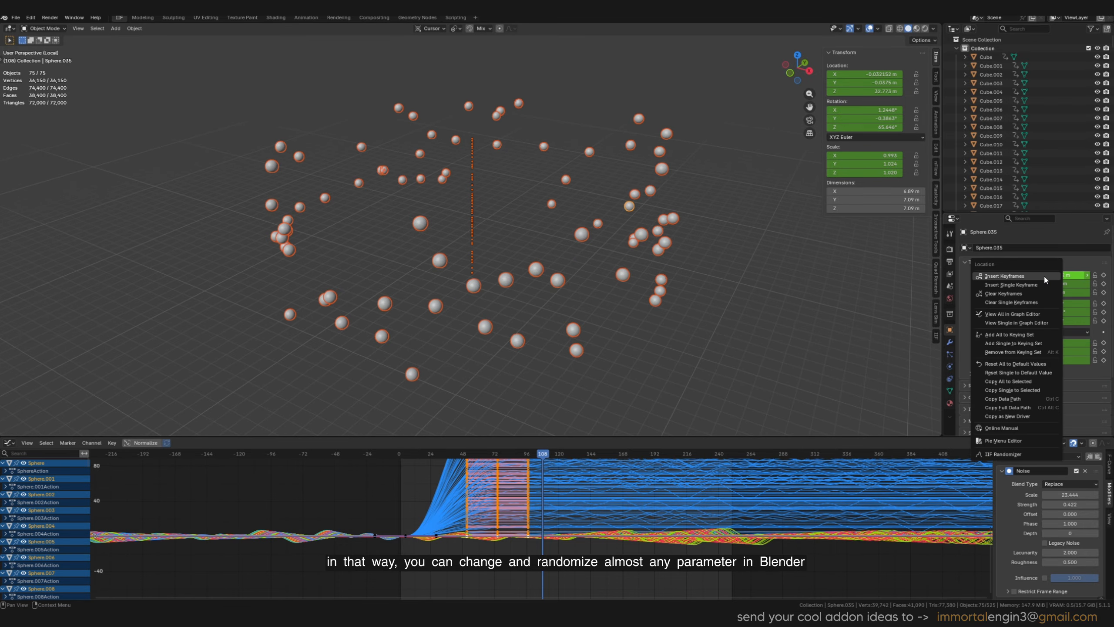
pyautogui.click(1003, 455)
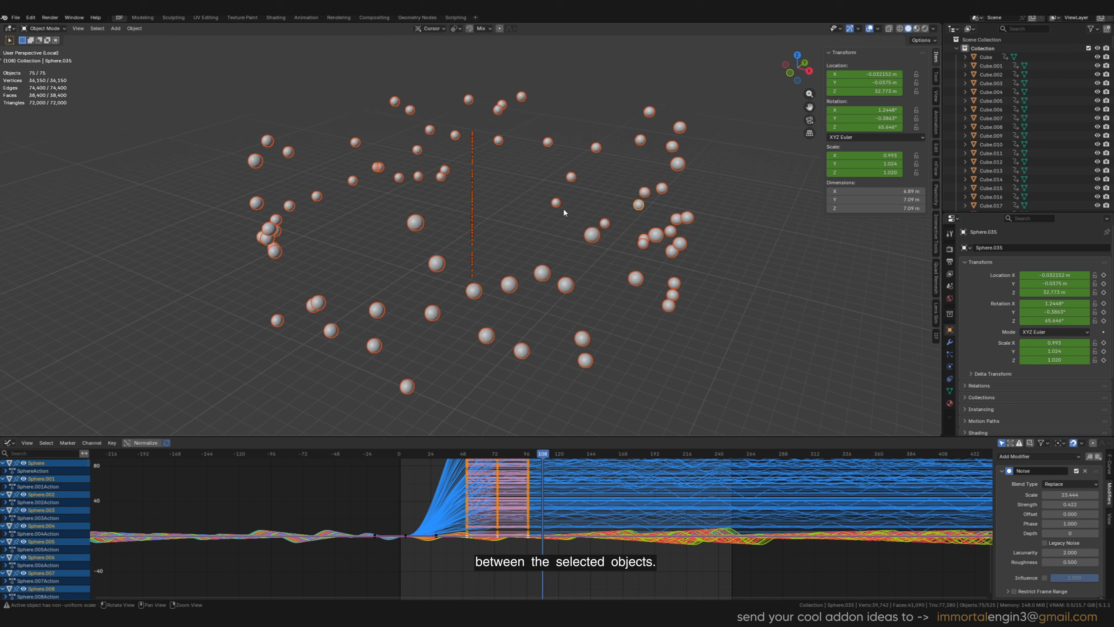
# - Add a Displace modifier to a single sphere, select all the spheres and copy the modifier to them
pyautogui.click(645, 208)
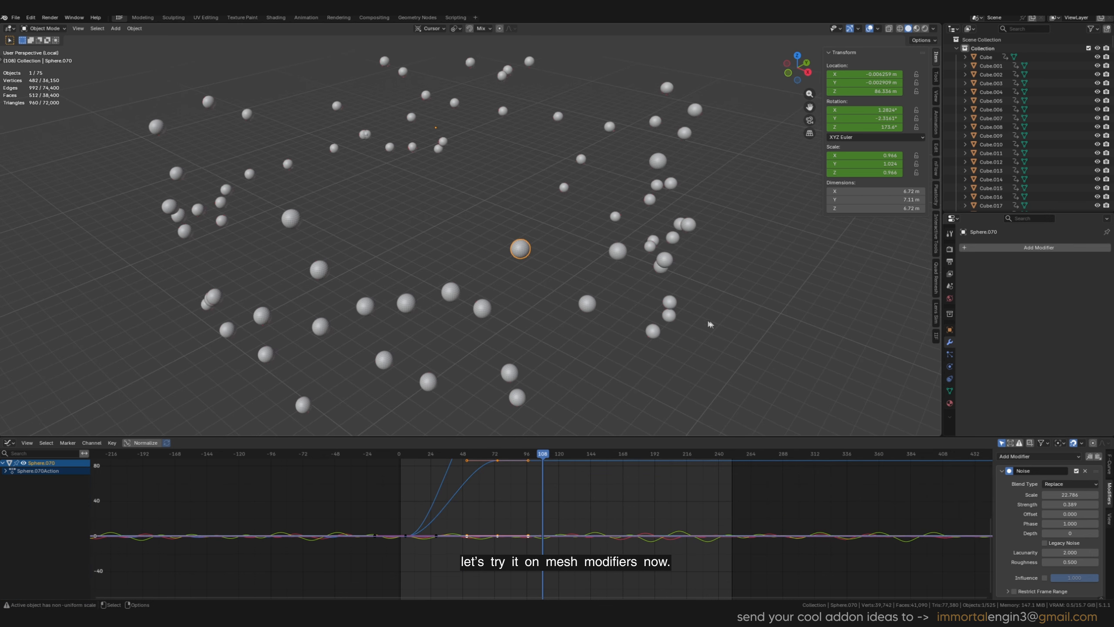
pyautogui.scroll(-1, 637, 296)
pyautogui.scroll(2, 637, 296)
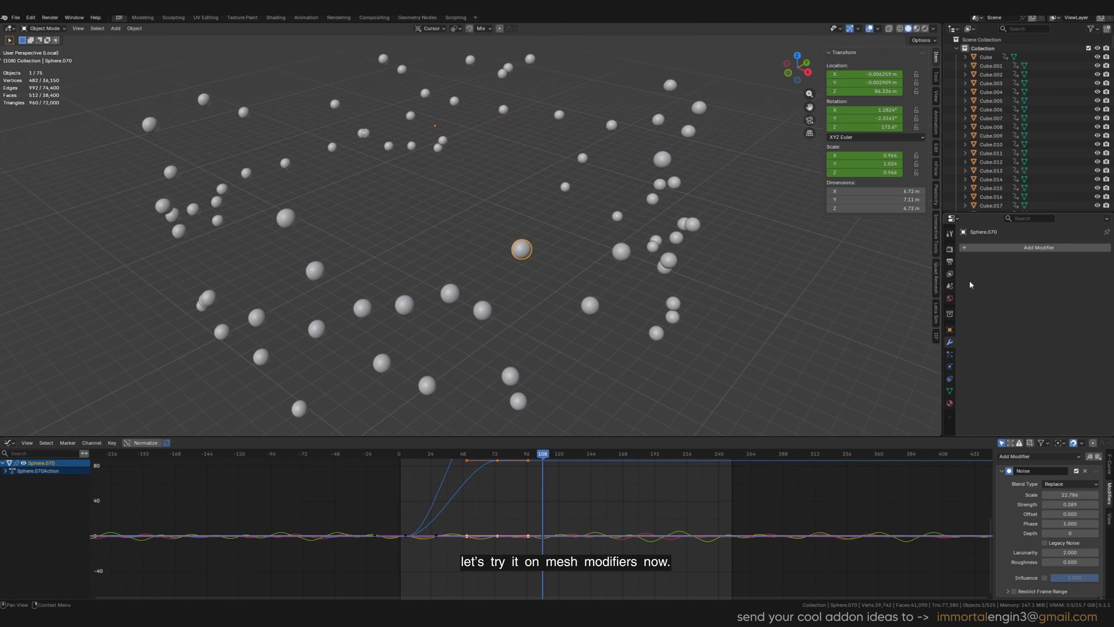
pyautogui.click(1035, 247)
pyautogui.moveTo(1032, 251)
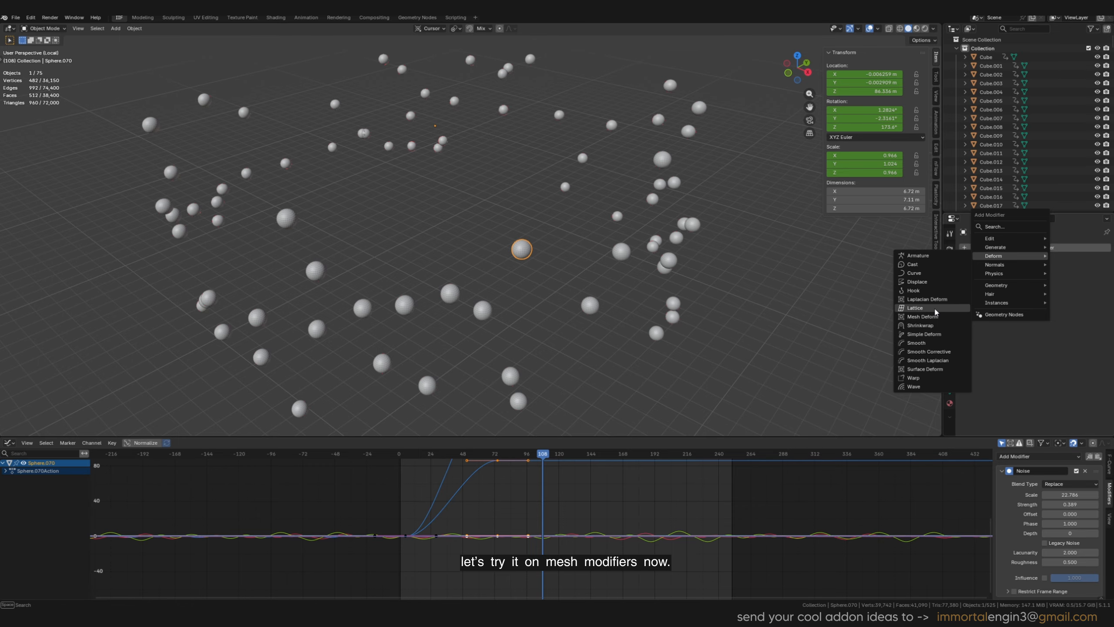
pyautogui.click(928, 281)
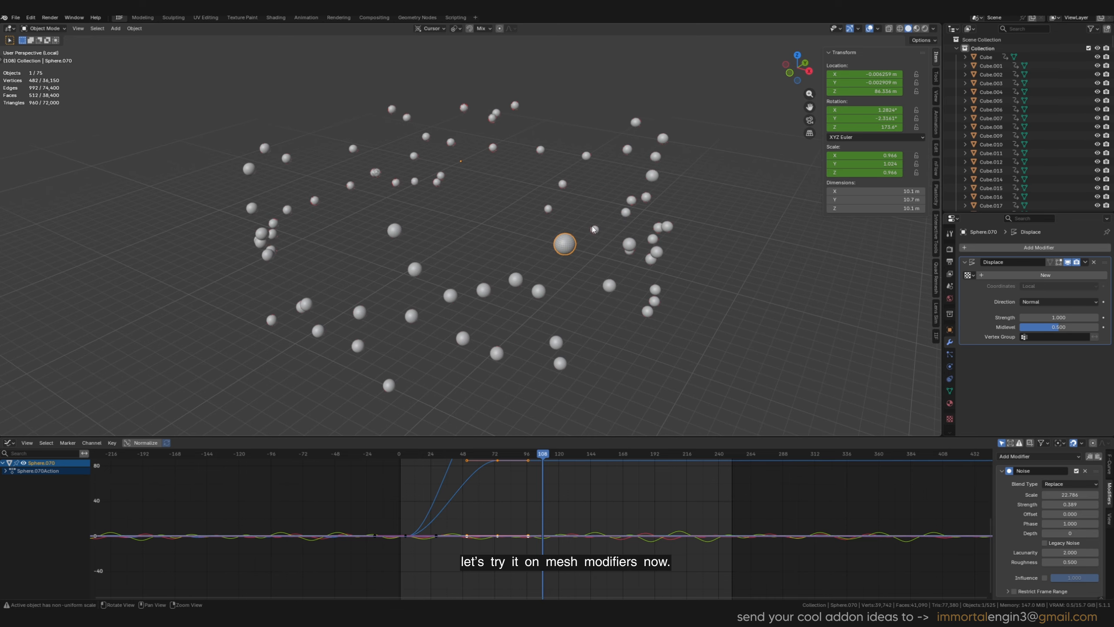
pyautogui.moveTo(222, 92); pyautogui.dragTo(746, 433)
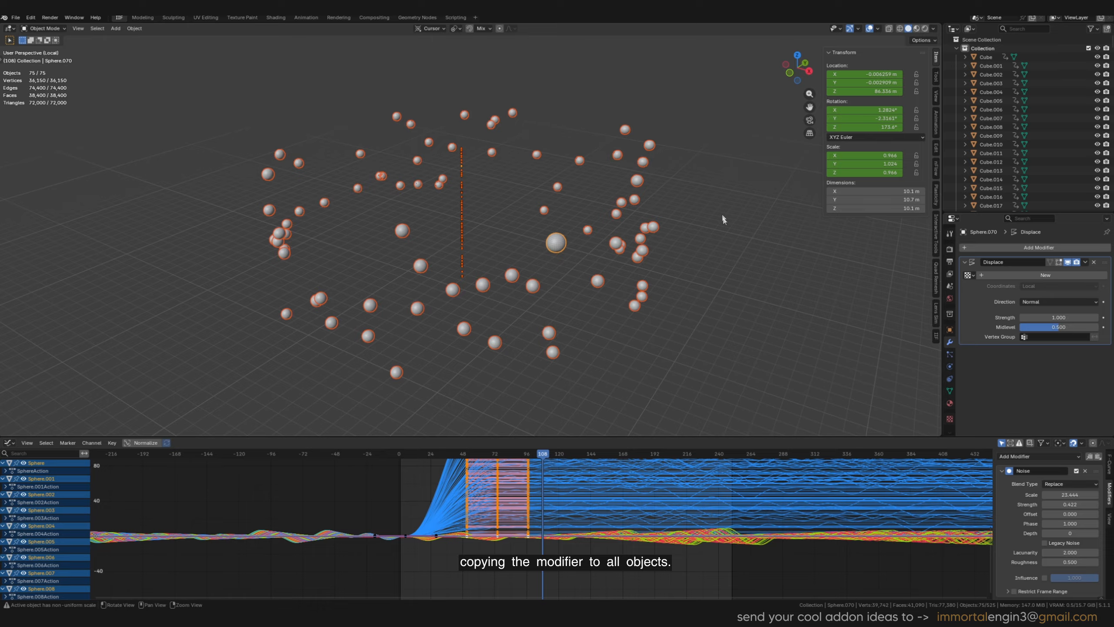
pyautogui.scroll(3, 699, 199)
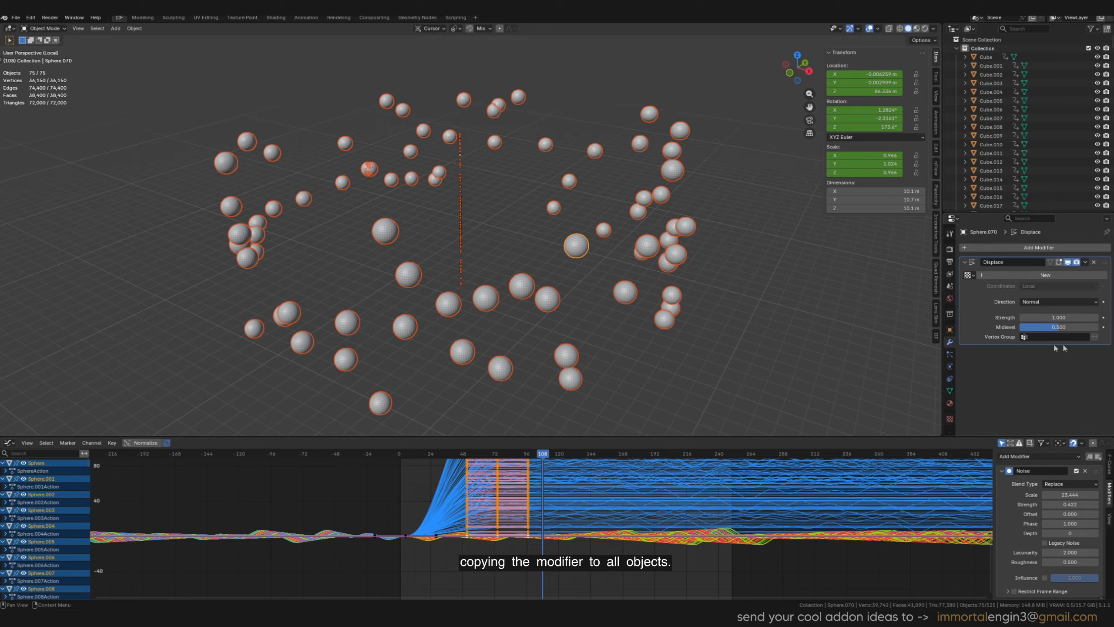
pyautogui.rightClick(1059, 317)
pyautogui.click(1047, 317)
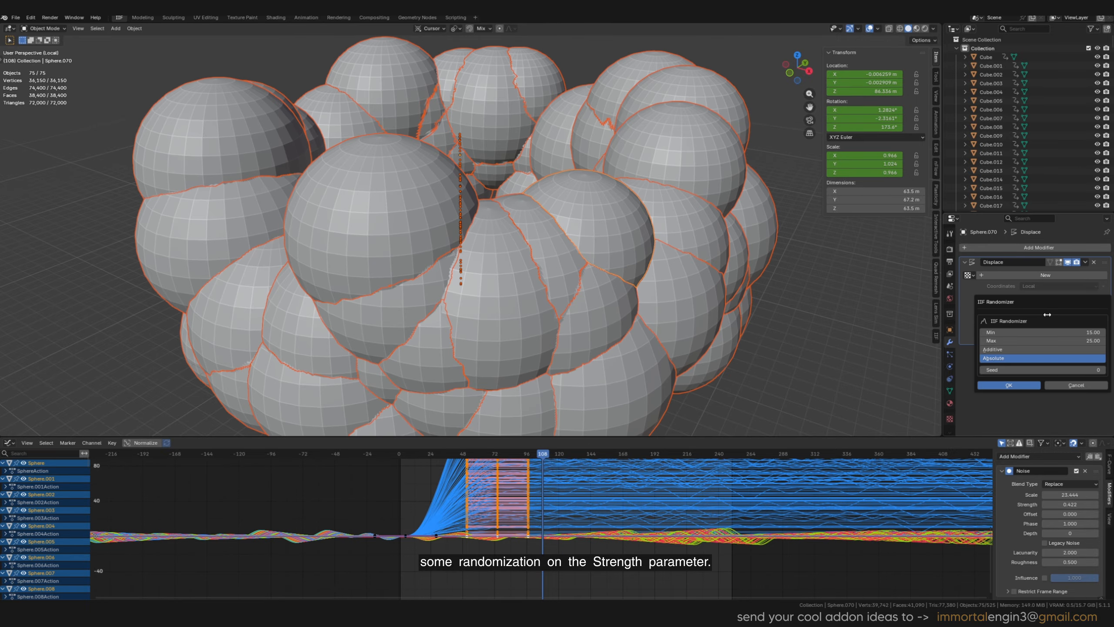
pyautogui.click(1090, 332)
pyautogui.write('0')
pyautogui.press('Return')
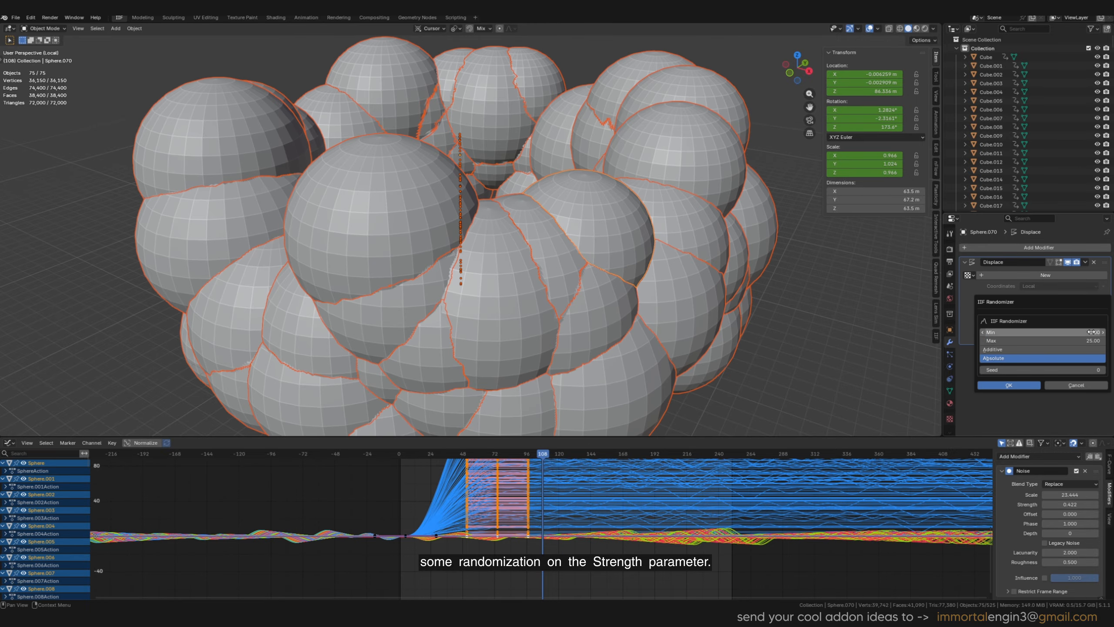
pyautogui.moveTo(1090, 342); pyautogui.dragTo(1025, 332)
pyautogui.press('Escape')
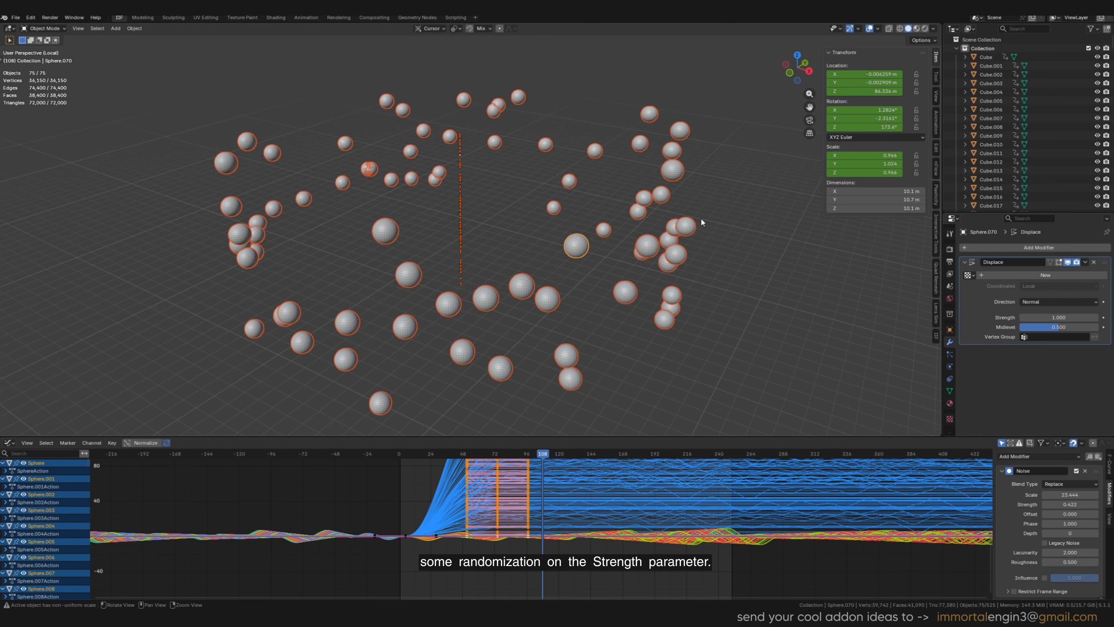
# - Randomize the Displace modifier's Strength on all selected spheres, entering Min 0 and Max 1, and adjust the range further
pyautogui.rightClick(1060, 317)
pyautogui.click(1061, 323)
pyautogui.click(1089, 336)
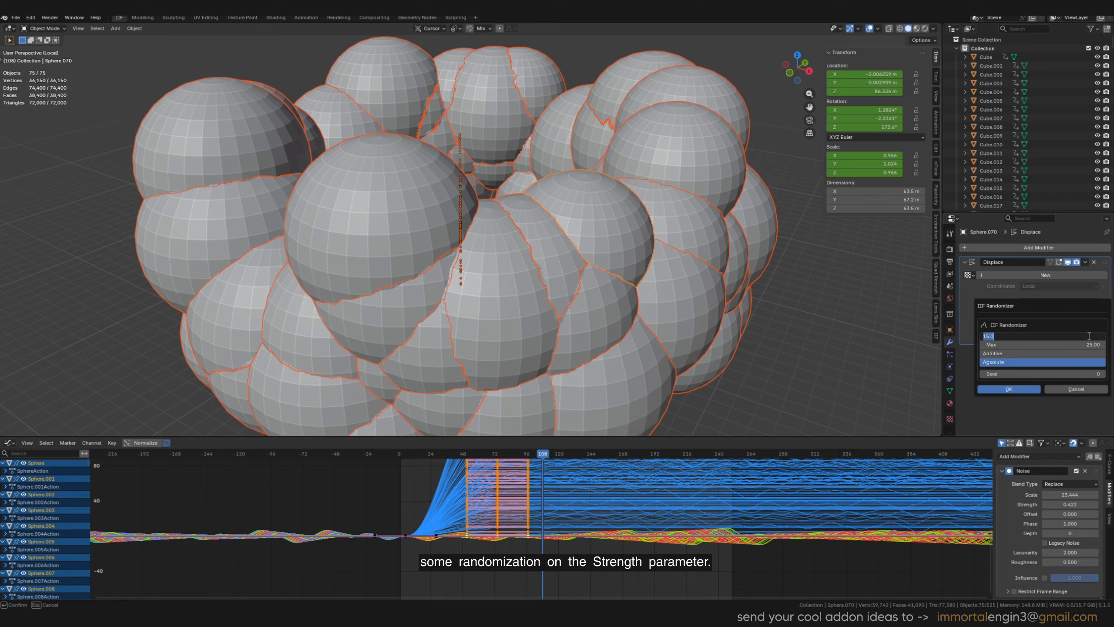
pyautogui.write('0')
pyautogui.press('Return')
pyautogui.click(1070, 345)
pyautogui.write('1')
pyautogui.press('Return')
pyautogui.moveTo(1082, 337); pyautogui.dragTo(1113, 377)
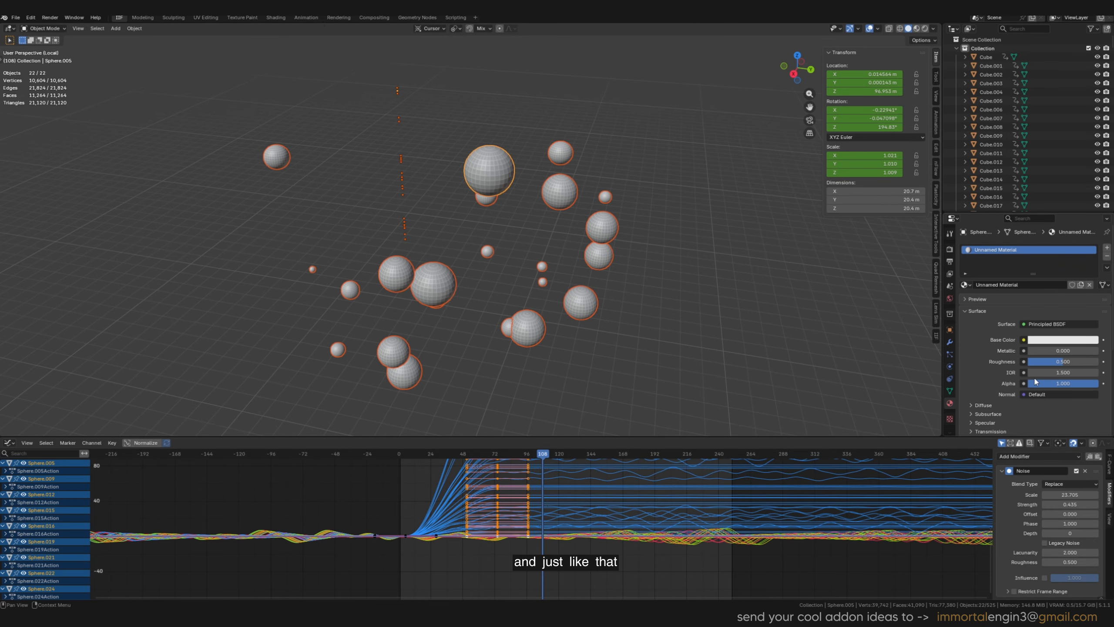
# - Enlarge the 3D viewport and expand the Viewport Display settings of the active sphere's material
pyautogui.scroll(-2, 1035, 381)
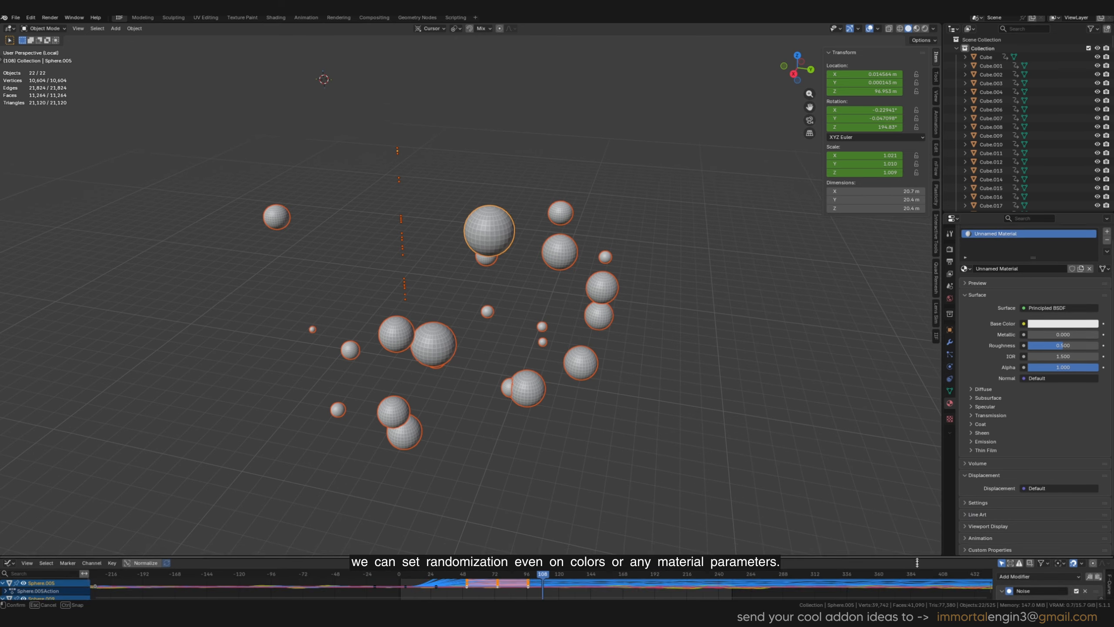
pyautogui.moveTo(711, 356)
pyautogui.mouseDown(button='middle')
pyautogui.moveTo(729, 349)
pyautogui.moveTo(715, 358)
pyautogui.mouseUp(button='middle')
pyautogui.scroll(1, 714, 358)
pyautogui.scroll(-1, 970, 370)
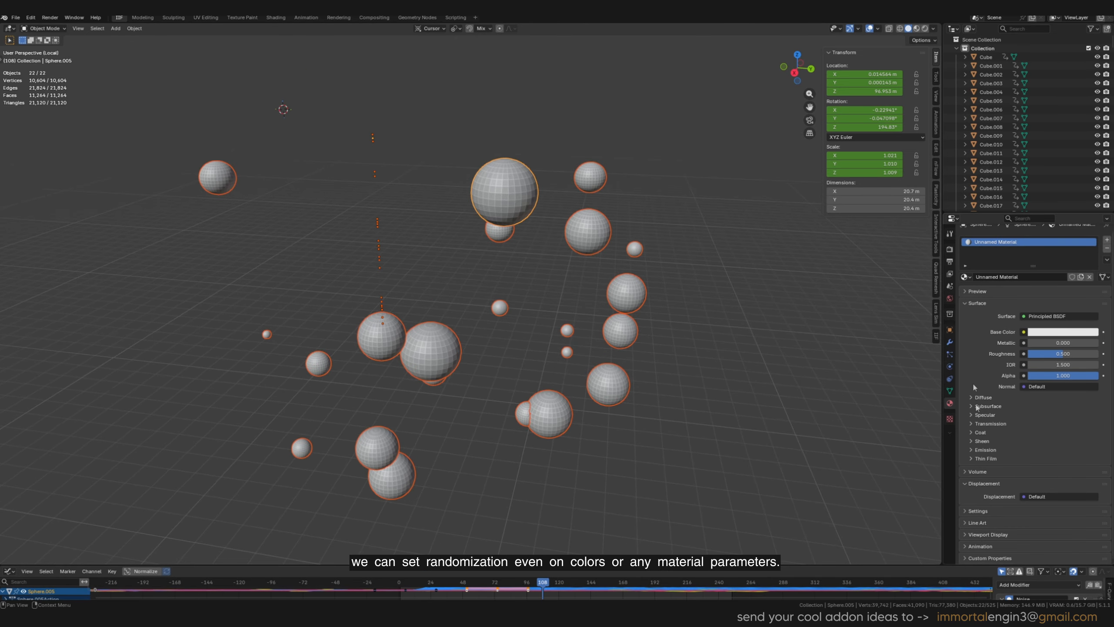
pyautogui.click(978, 534)
pyautogui.scroll(-6, 982, 526)
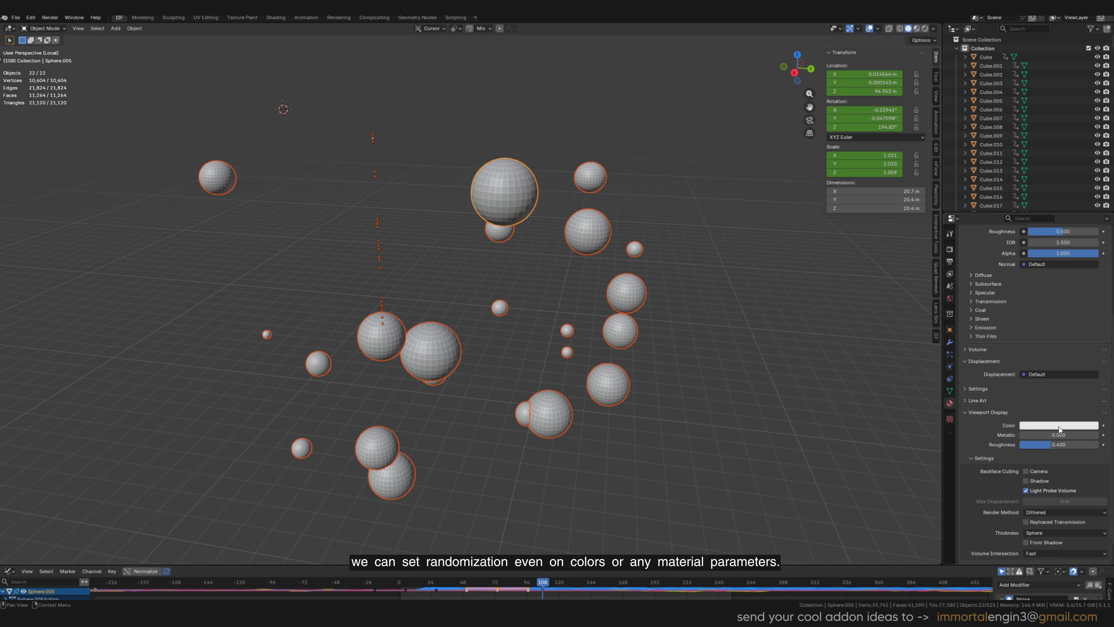
# - Randomize the Viewport Display Color of the selected spheres' materials with Min 0, Max 4.33 and Seed 120
pyautogui.rightClick(1059, 429)
pyautogui.click(1035, 545)
pyautogui.moveTo(1041, 515); pyautogui.dragTo(854, 331)
pyautogui.doubleClick(900, 361)
pyautogui.write('0')
pyautogui.press('Return')
pyautogui.moveTo(905, 369); pyautogui.dragTo(801, 399)
pyautogui.click(823, 414)
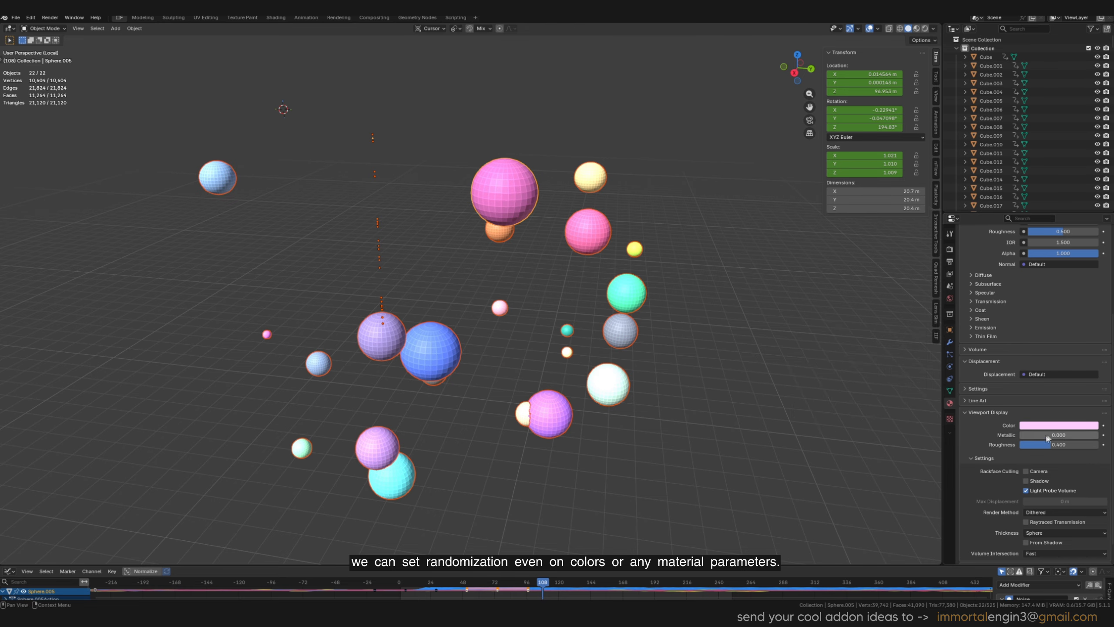
# - Randomize the Viewport Display Metallic value of the selected spheres' materials with Min 0, Max 0.82 and Seed 30
pyautogui.rightClick(1044, 438)
pyautogui.click(1021, 561)
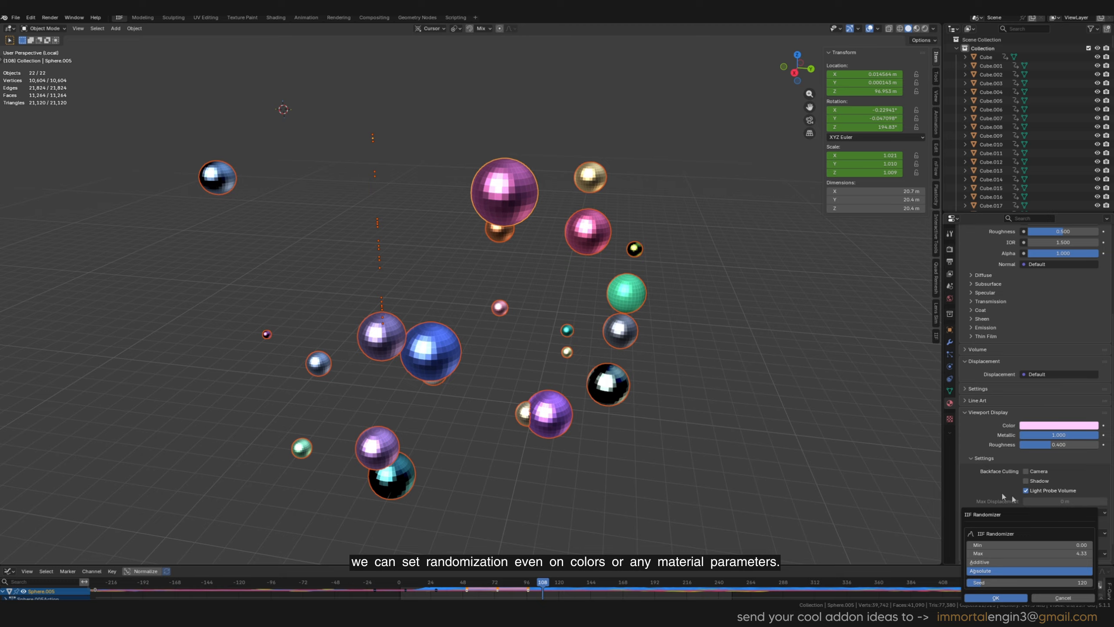
pyautogui.moveTo(1028, 518); pyautogui.dragTo(833, 407)
pyautogui.moveTo(911, 437); pyautogui.dragTo(884, 437)
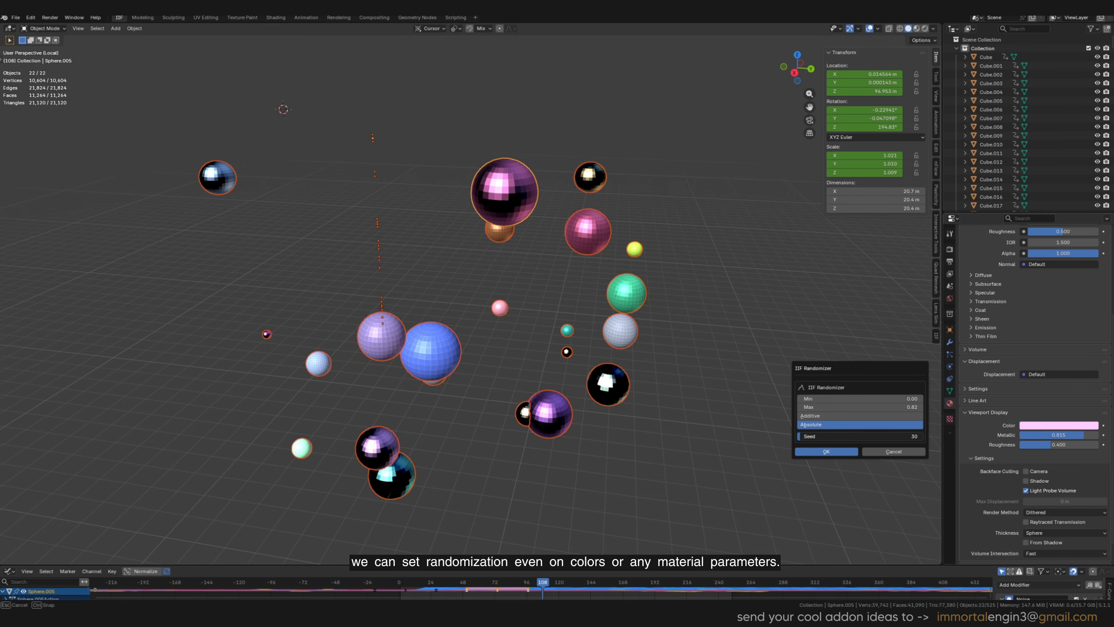
pyautogui.click(823, 454)
# - Randomize the Base Color of the selected spheres' surface materials with Min 0.15 and Seed 30
pyautogui.scroll(8, 1061, 351)
pyautogui.rightClick(1063, 340)
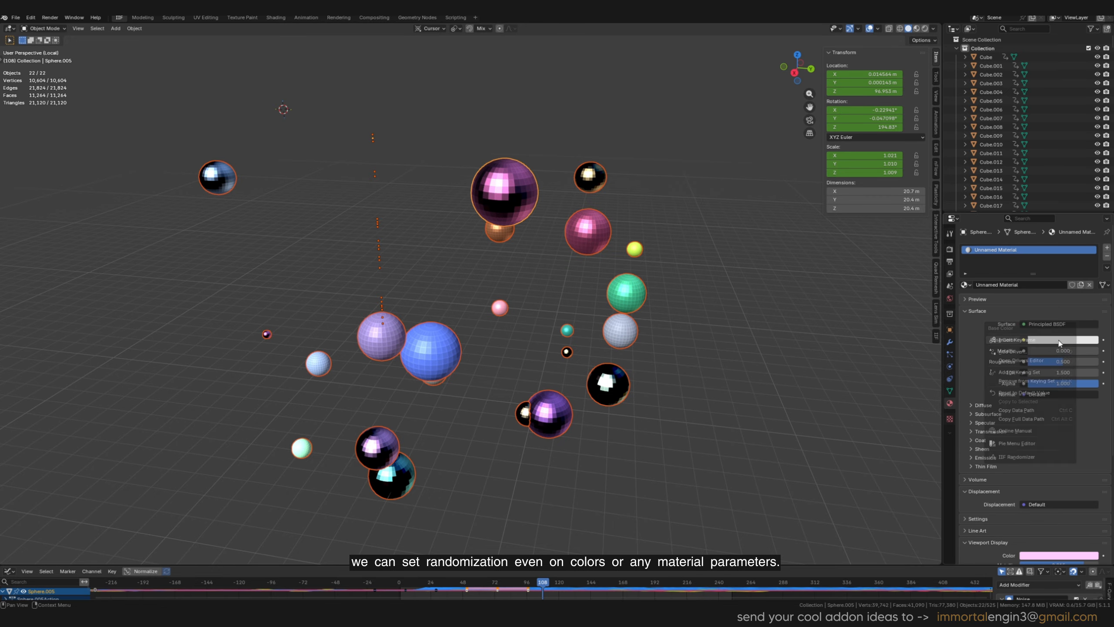
pyautogui.click(1017, 460)
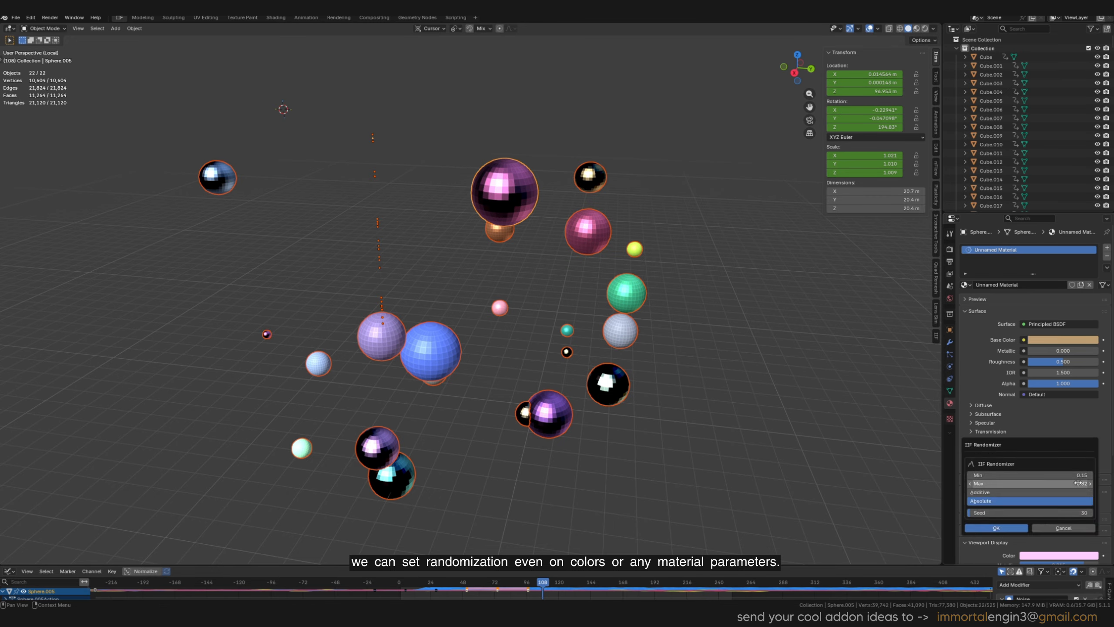
pyautogui.click(1017, 528)
# - Select several spheres one at a time to examine the Base Color of each one's material
pyautogui.click(629, 302)
pyautogui.click(607, 384)
pyautogui.click(535, 412)
pyautogui.click(438, 354)
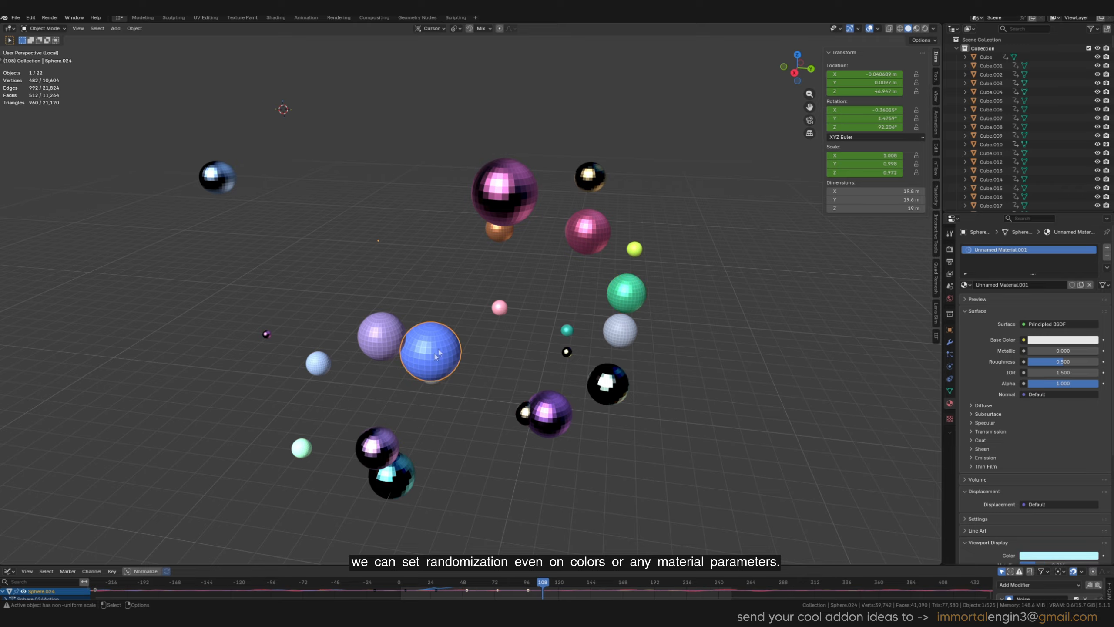